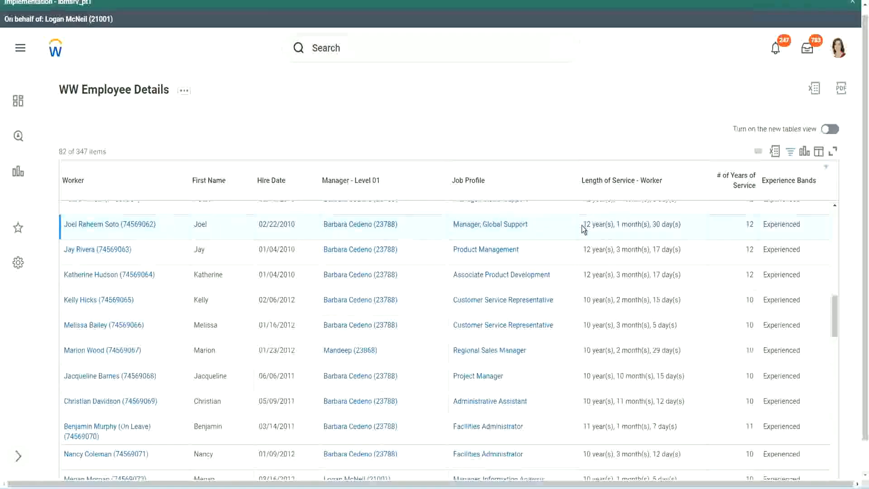
Compare the Length of Service and # of Years of Service values across several workers in the WW Employee Details report.
drag(582, 224, 666, 224)
click(726, 233)
double_click(727, 232)
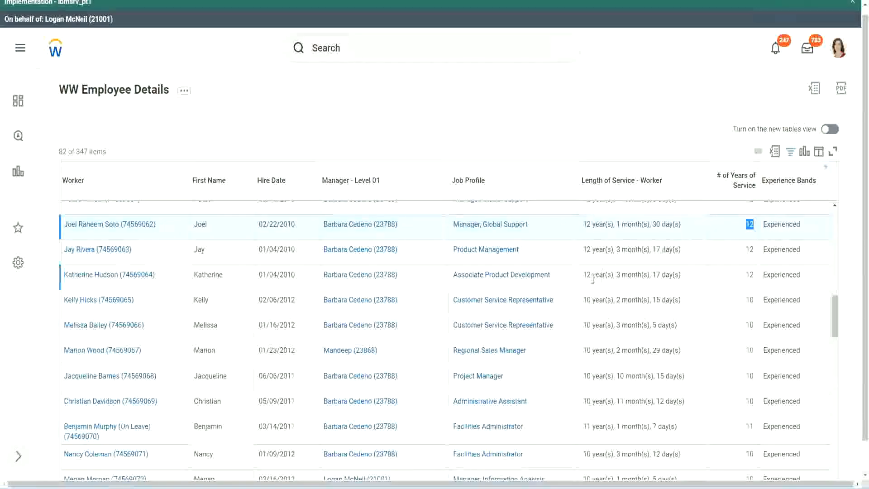
click(599, 401)
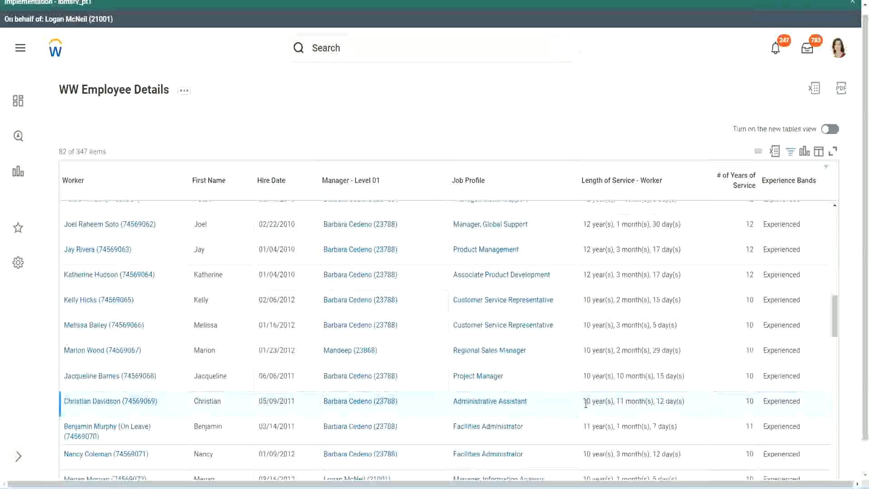
double_click(624, 400)
drag(659, 401, 674, 400)
click(674, 400)
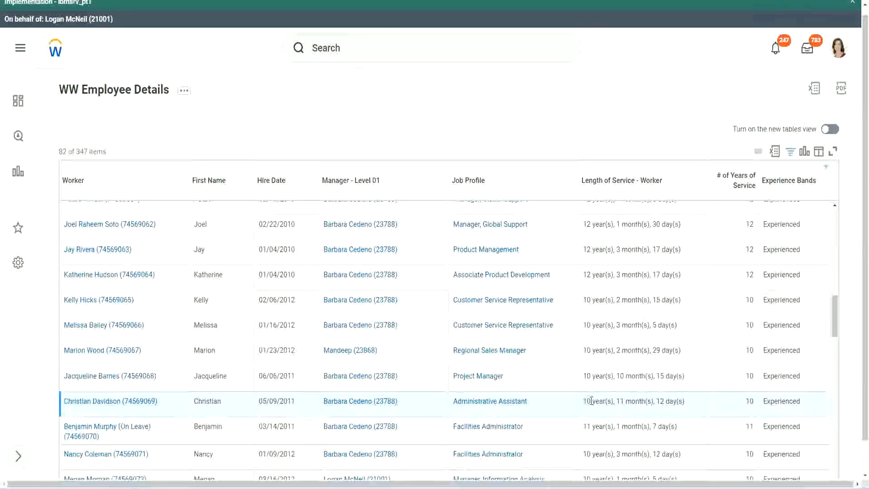
double_click(749, 401)
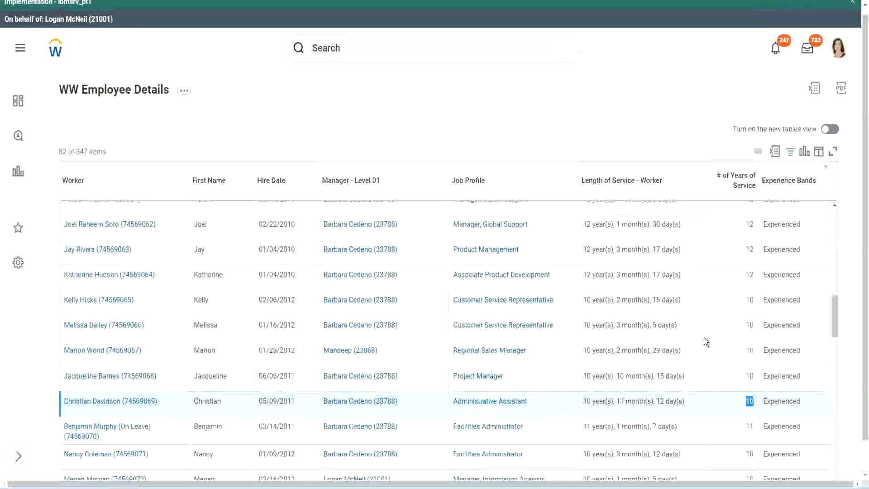
click(750, 284)
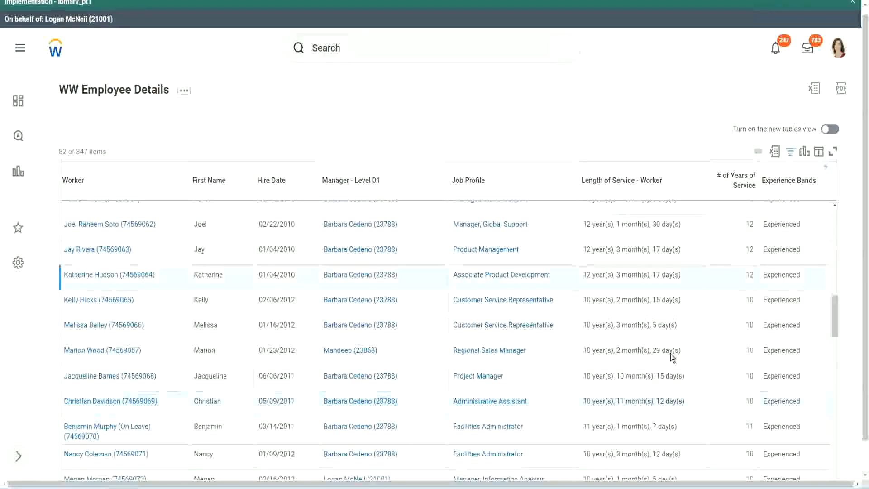
double_click(587, 400)
click(657, 398)
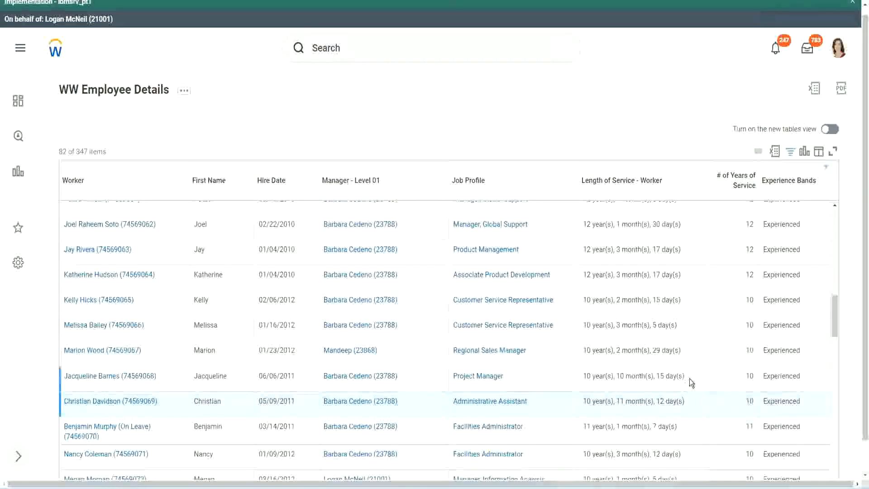
double_click(751, 224)
drag(582, 224, 692, 220)
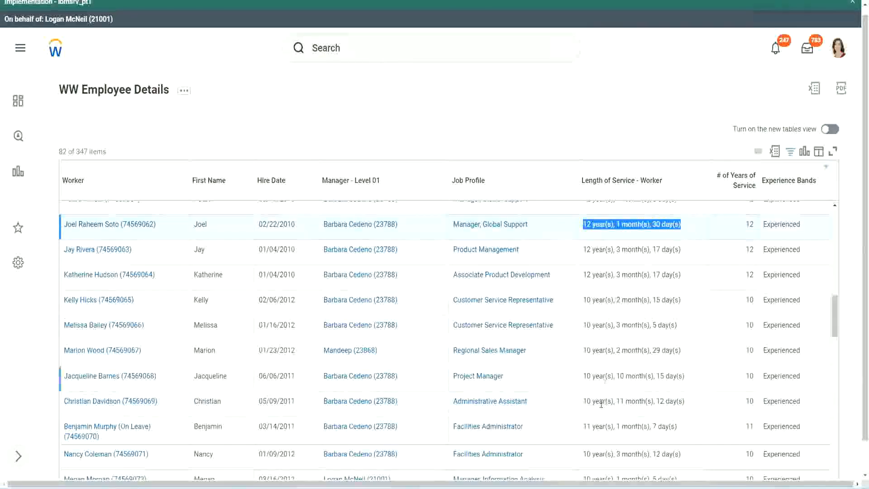
click(674, 401)
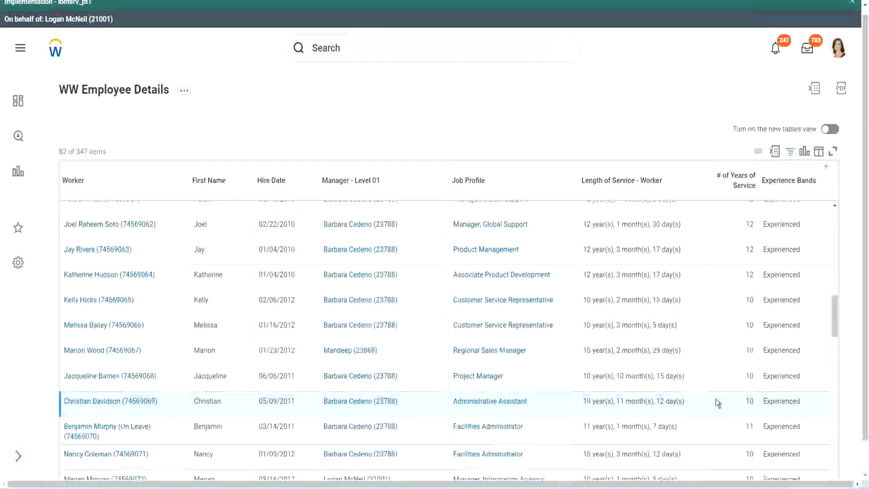
double_click(747, 401)
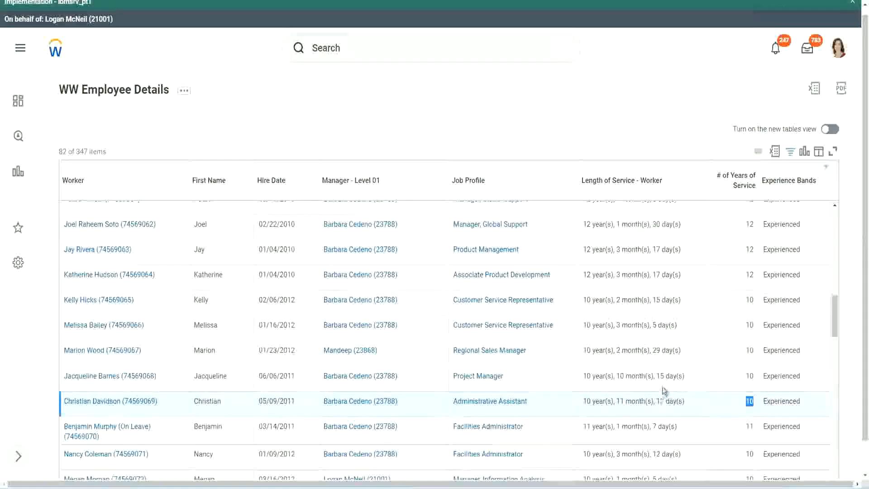
click(718, 404)
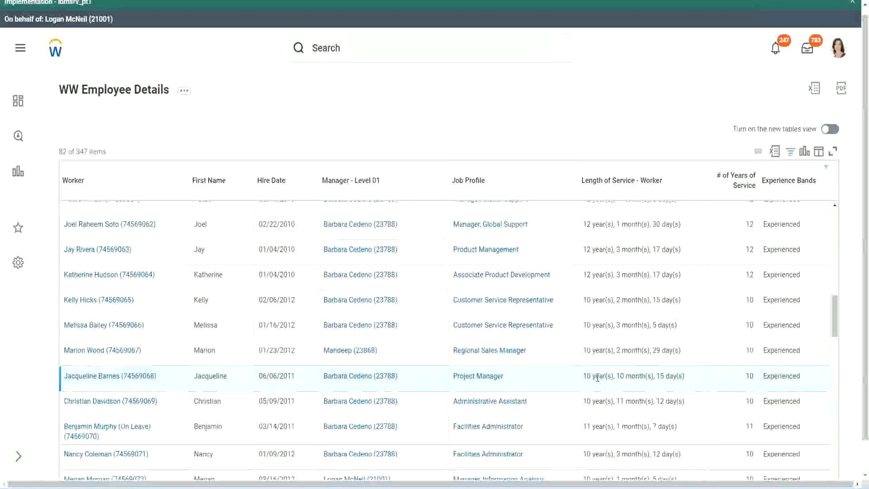
double_click(620, 376)
click(649, 376)
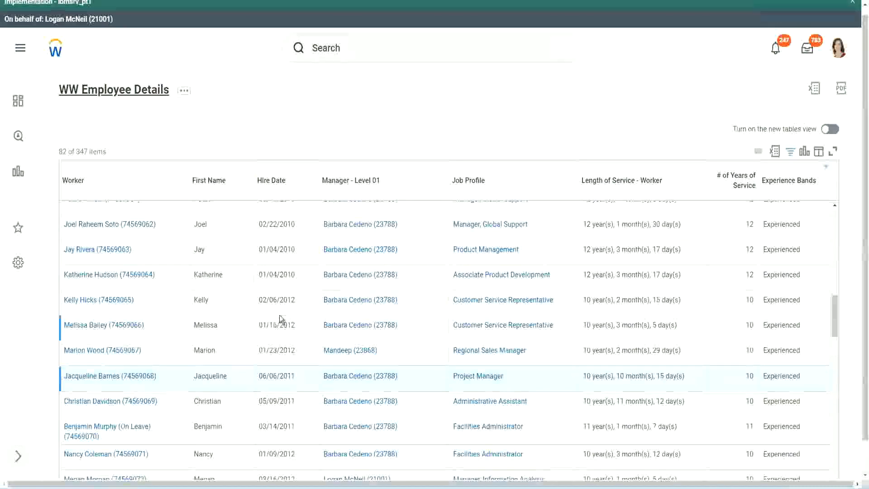
From the WW Employee Details report definition, open CF-WW-Eval Exp-Derive Experience Bands from Years of Service in a new tab and dismiss the implementation banner.
scroll(284, 312, down, 5)
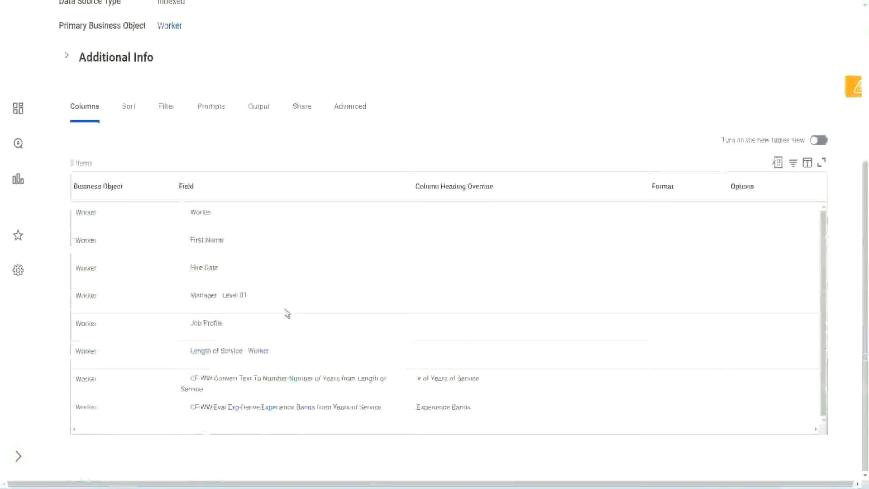
right_click(237, 413)
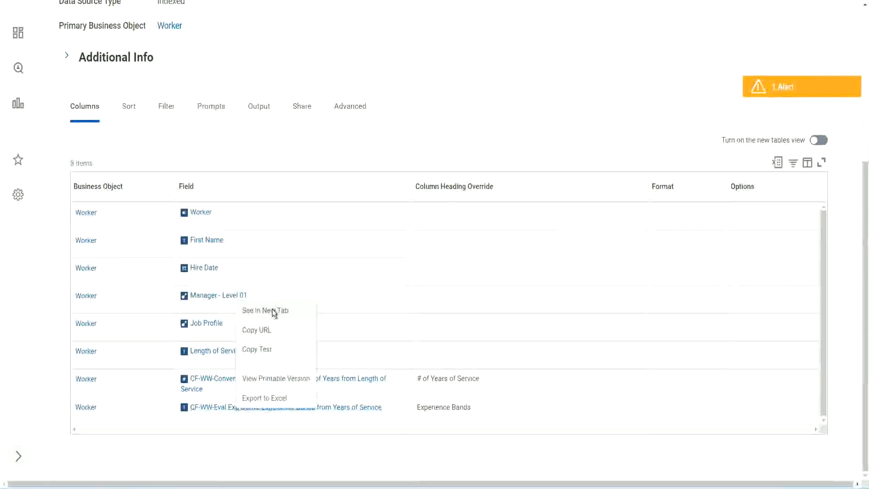
click(272, 309)
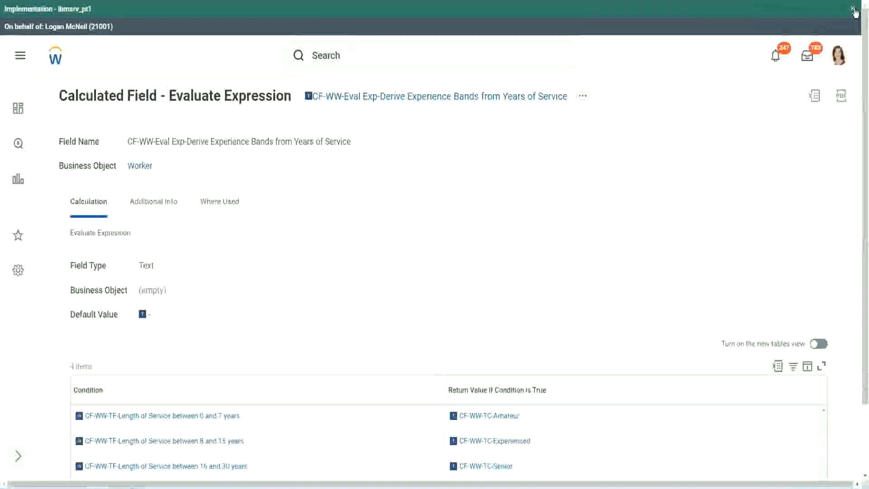
click(854, 10)
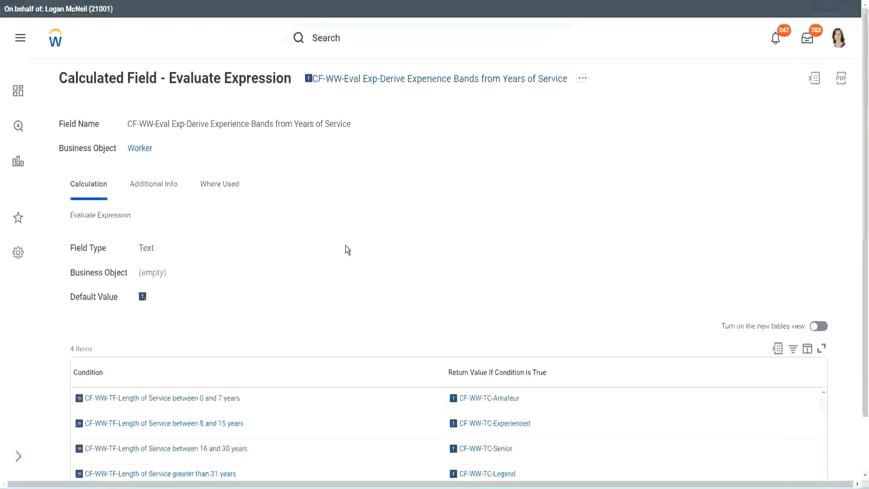
Copy the name of the Evaluate Expression calculated field as text.
scroll(363, 242, down, 1)
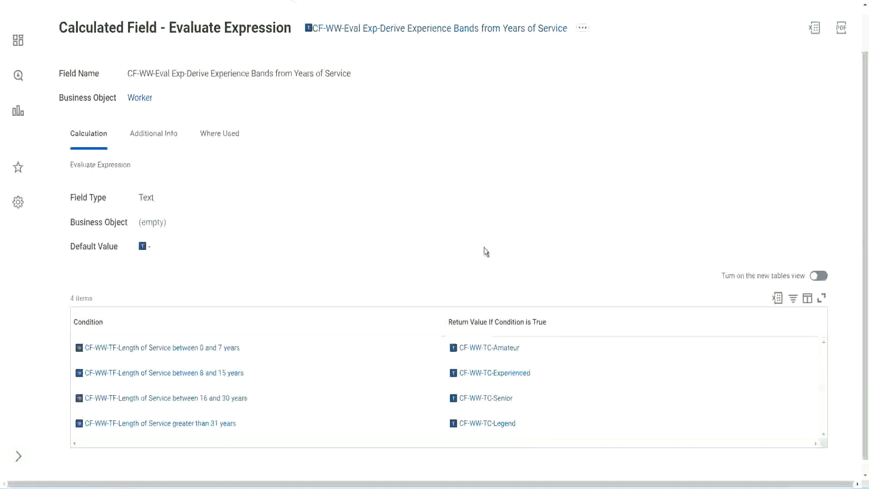
click(394, 320)
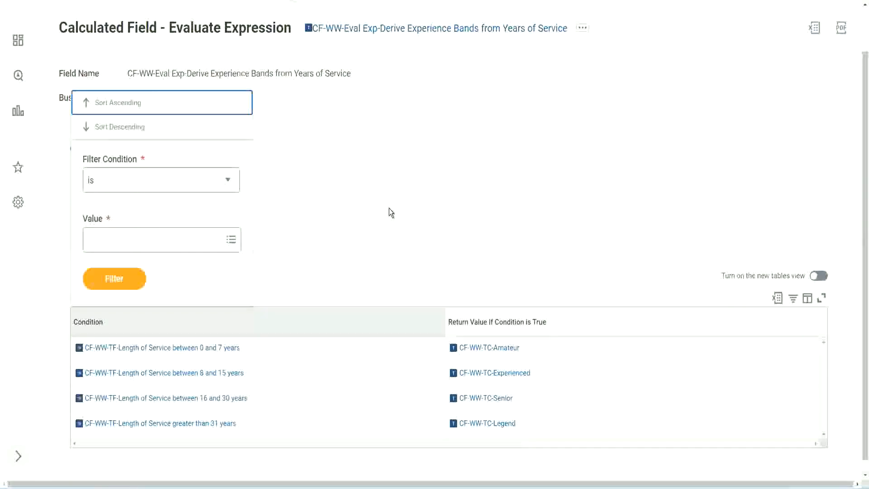
click(388, 210)
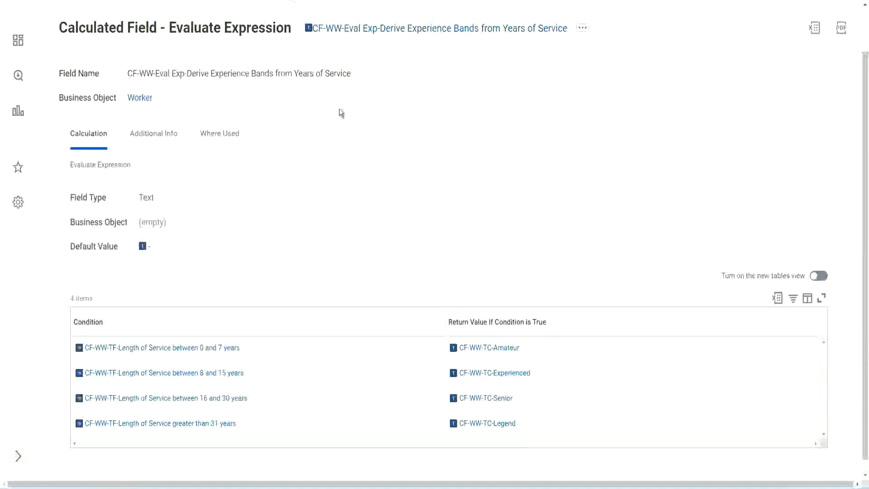
right_click(382, 32)
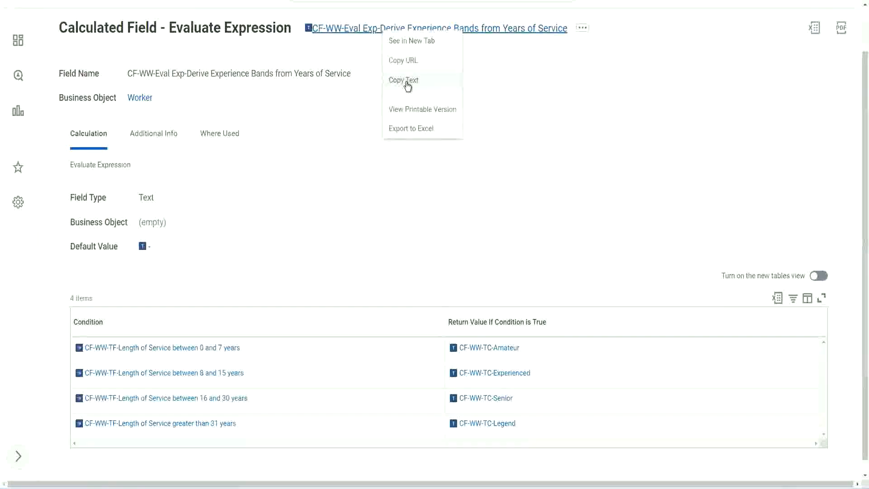
click(408, 85)
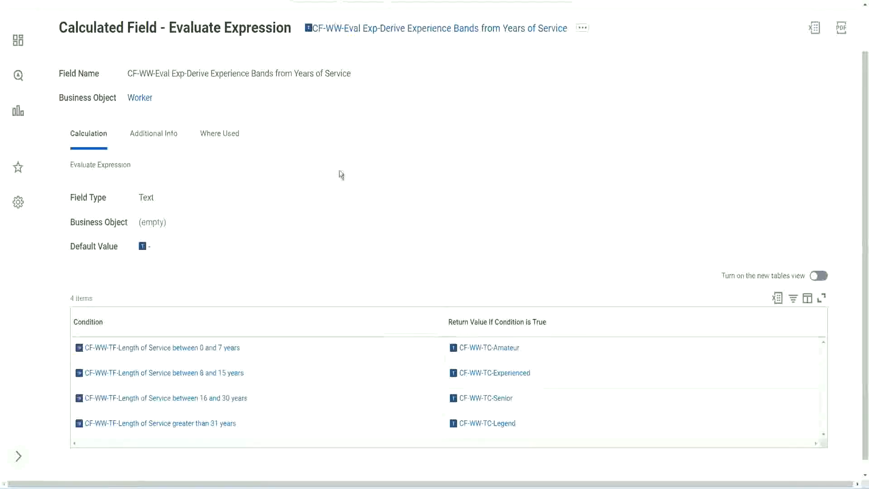
Return to the custom report definition, search for "create cal field" and open the Create Calculated Field task.
scroll(338, 180, up, 2)
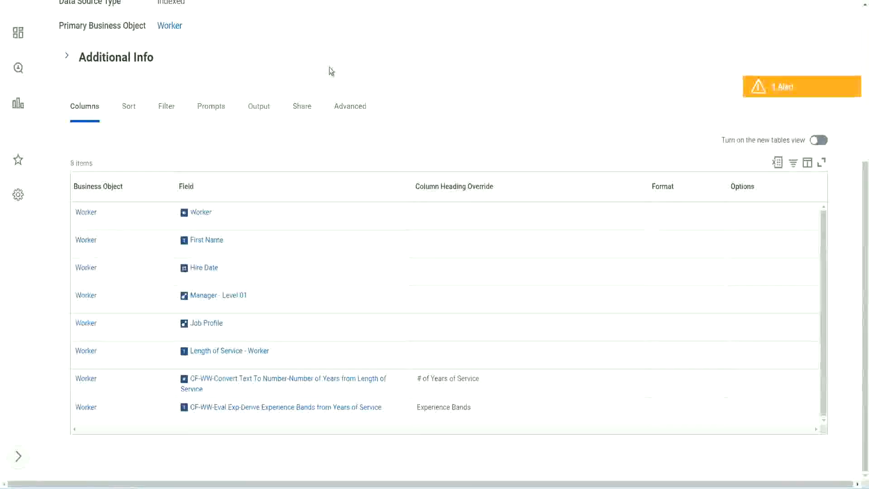
scroll(344, 63, up, 5)
click(353, 56)
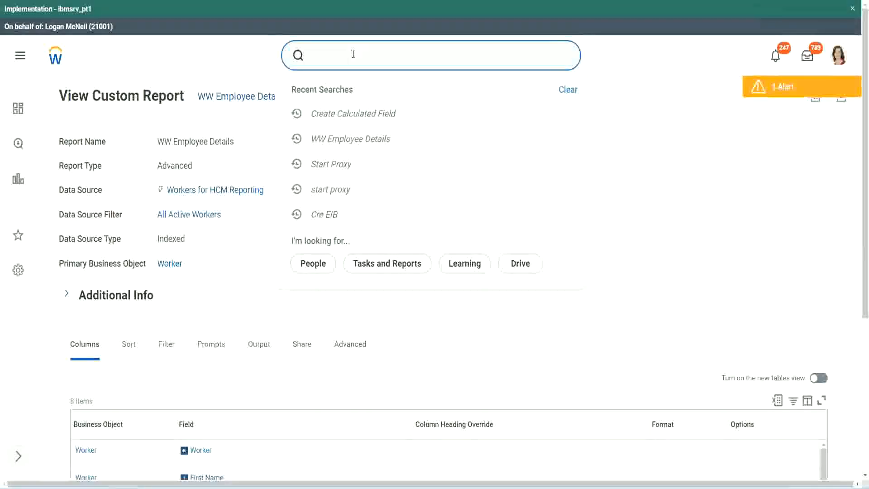
text(create cal field)
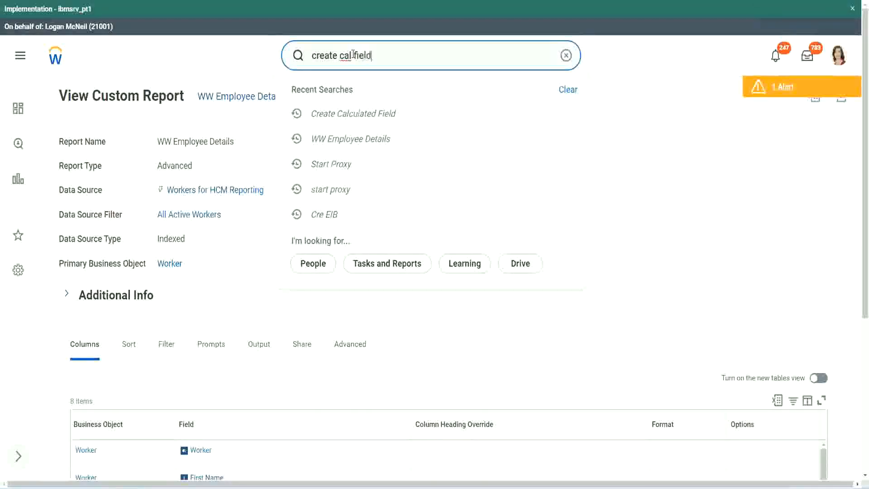
click(363, 94)
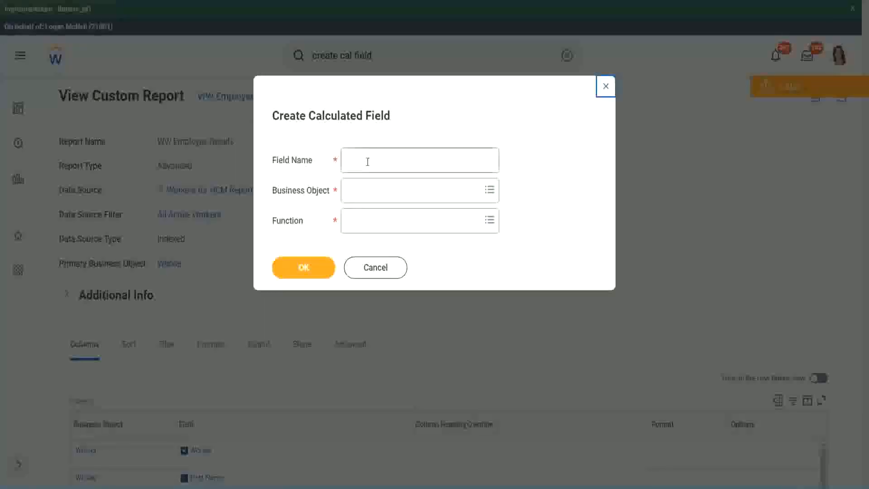
Paste the copied name as the new calculated field's name and insert "Bands" after "Eval Exp".
click(368, 162)
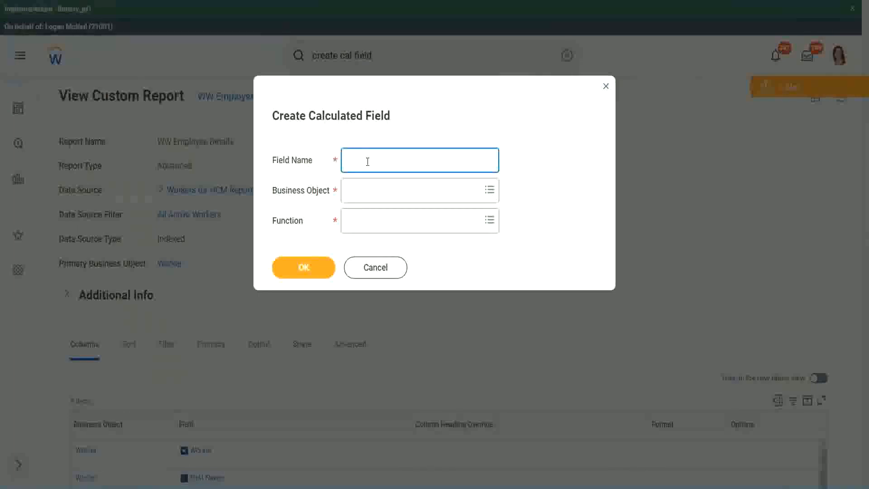
key(ctrl+v)
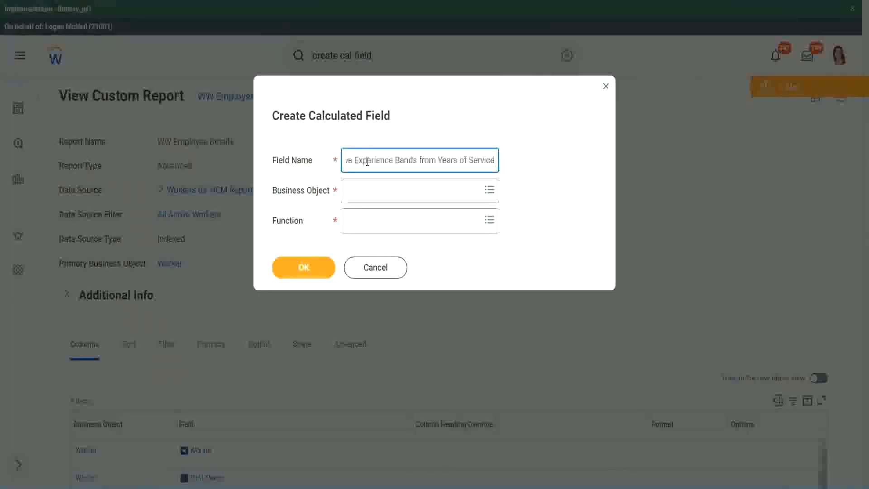
drag(384, 159, 319, 149)
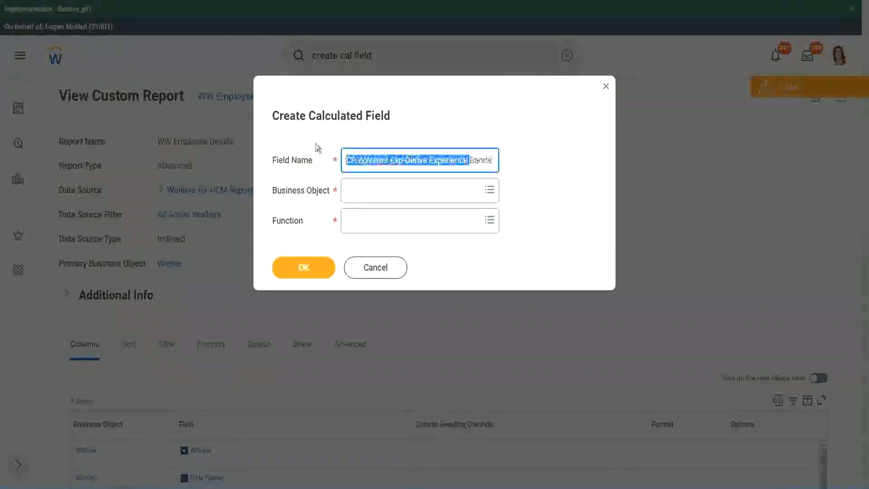
click(390, 160)
double_click(396, 161)
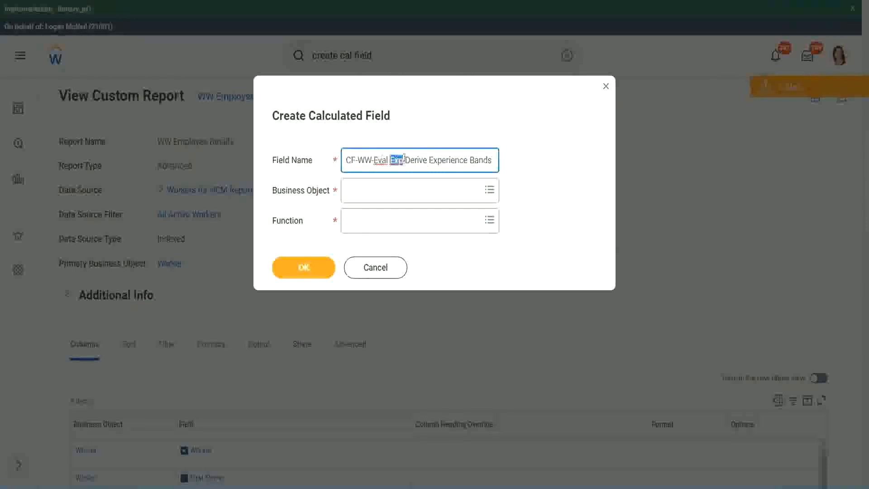
click(402, 160)
text(bands)
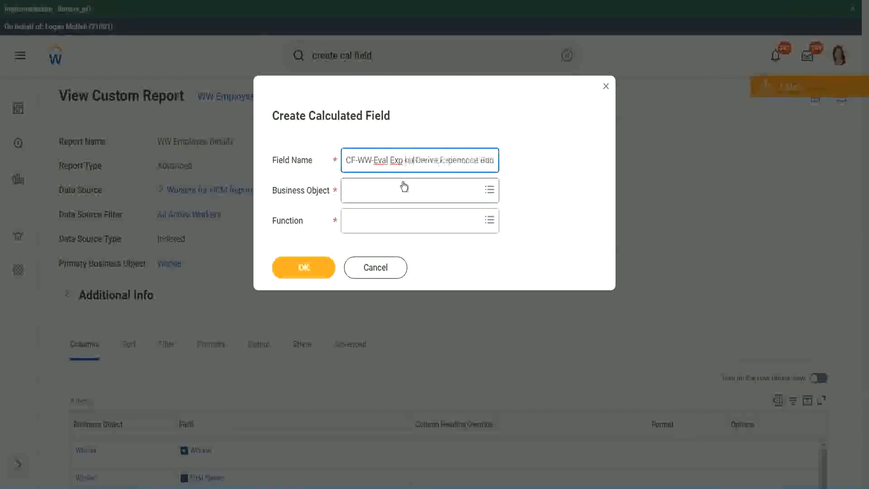
key(Left)
key(Left)
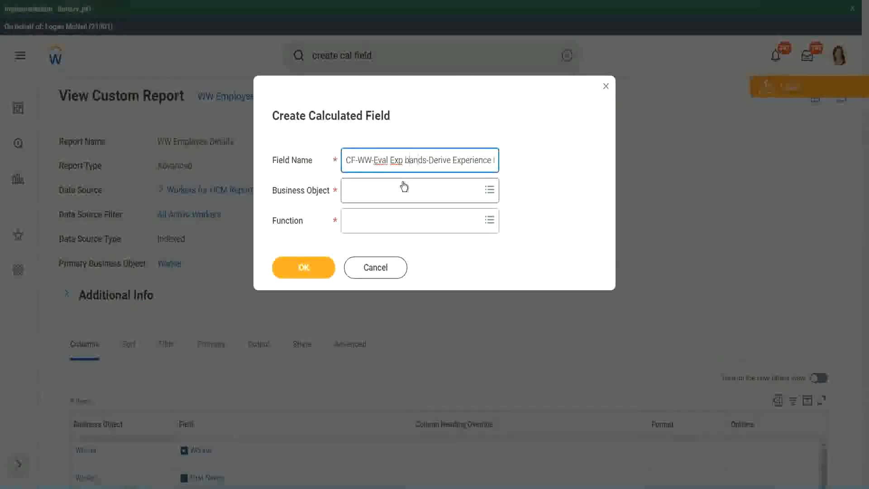
key(shift+Left)
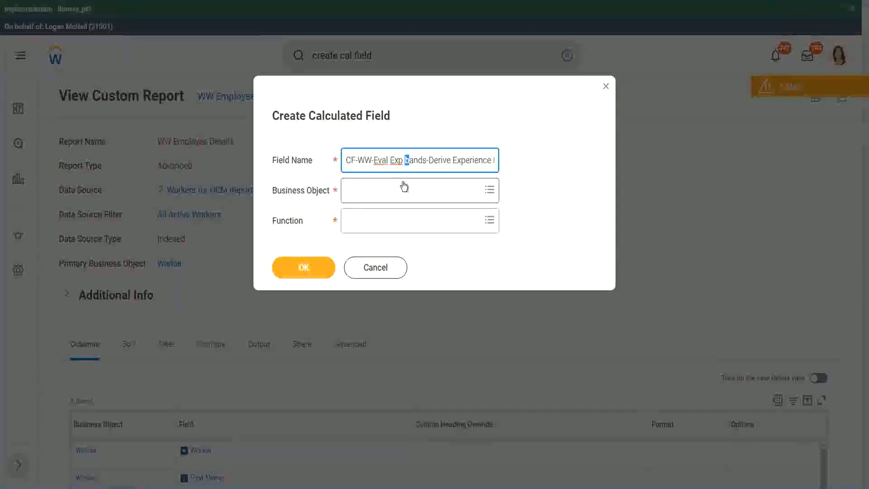
text(B)
key(Right)
key(Right)
key(Right)
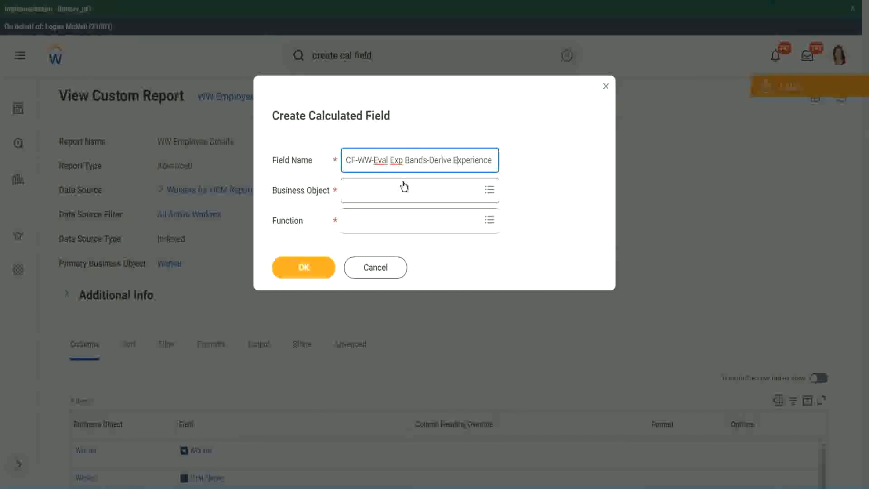
Replace "Derive" with "Determine" in the new calculated field's name.
key(End)
text(Bands from Years of)
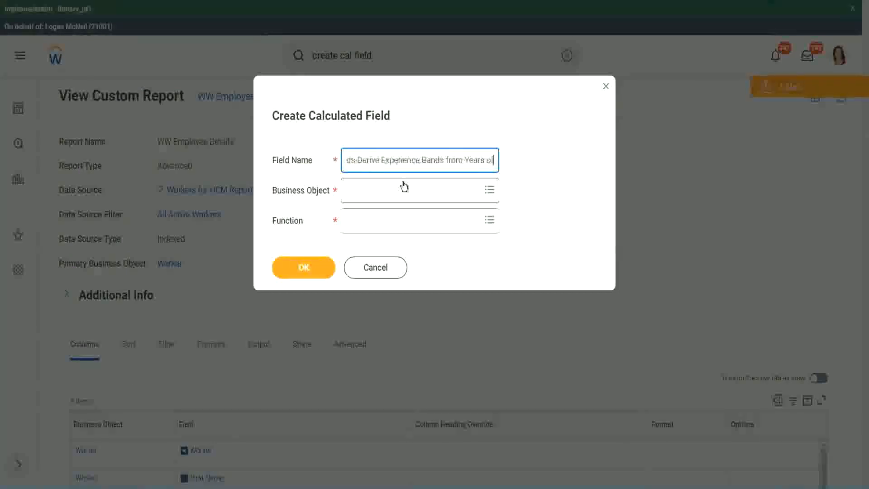
key(Left)
key(Left)
key(Left)
key(Left)
key(Left)
key(Left)
key(Left)
key(Left)
key(Left)
key(Left)
key(Left)
key(Left)
key(Left)
key(Left)
key(Left)
key(Left)
key(Left)
key(Left)
key(Left)
key(Left)
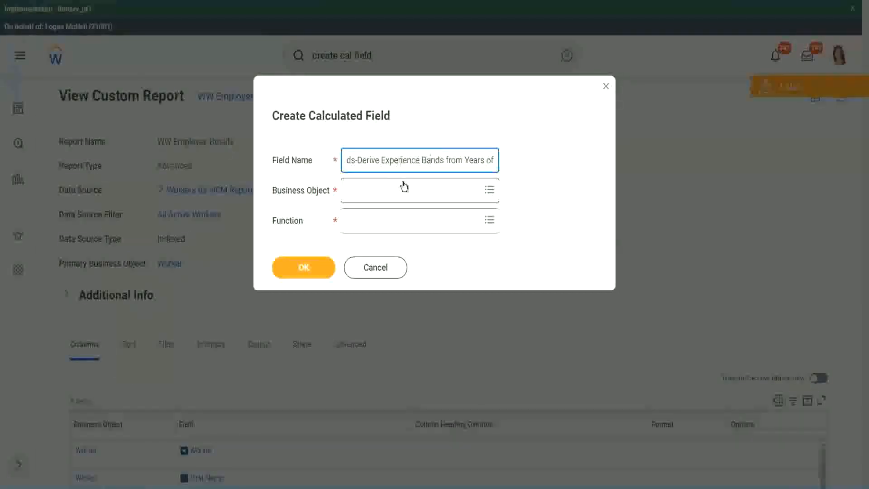
key(Left)
key(Left)
key(shift+Left)
key(shift+Left)
key(shift+Left)
key(shift+Left)
key(shift+Left)
key(shift+Left)
text(Determine)
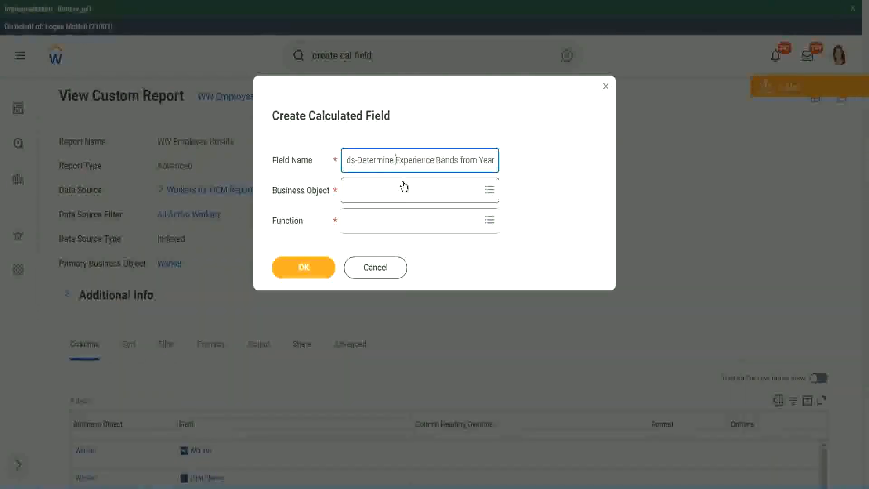
key(ctrl+Right)
key(ctrl+Right)
key(ctrl+Right)
key(ctrl+Right)
key(ctrl+Right)
key(ctrl+Right)
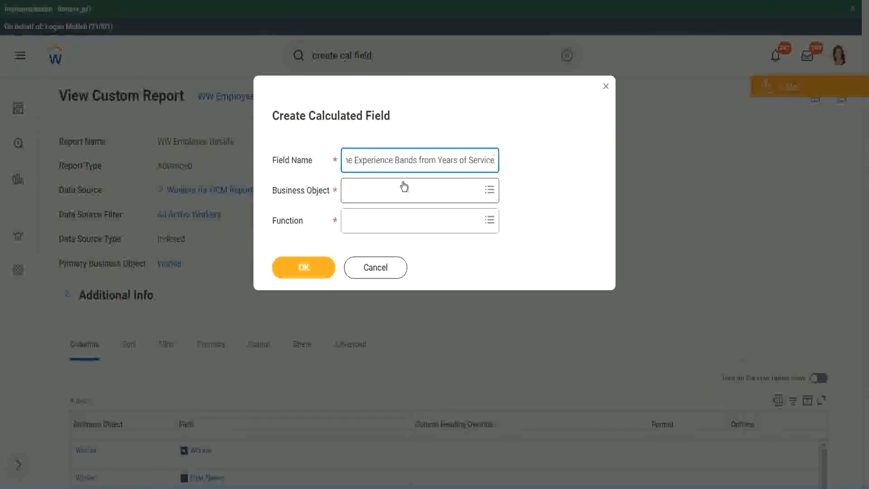
Set the new calculated field's business object to Worker and its function to Evaluate Expression Band.
click(387, 192)
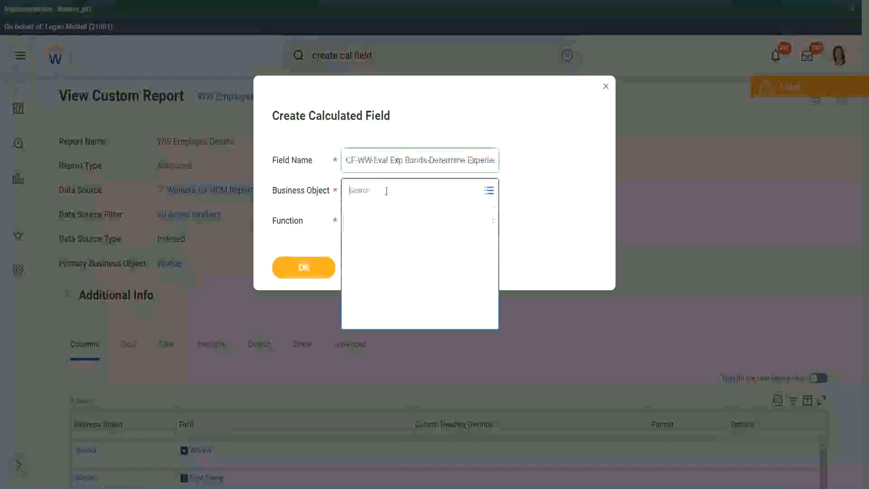
text(worker)
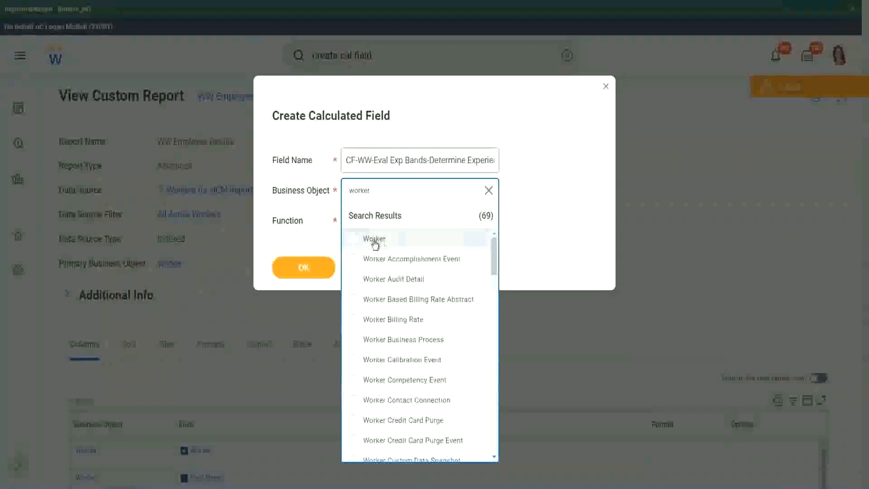
click(374, 240)
click(367, 219)
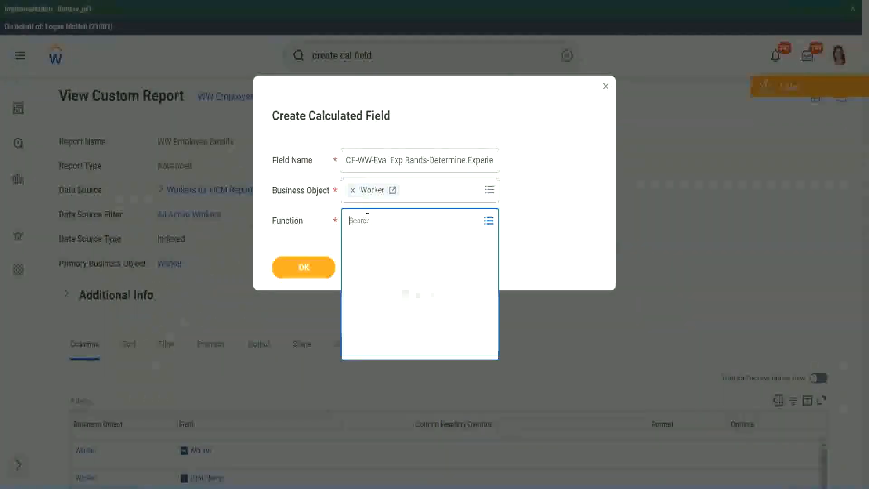
text(eval ex)
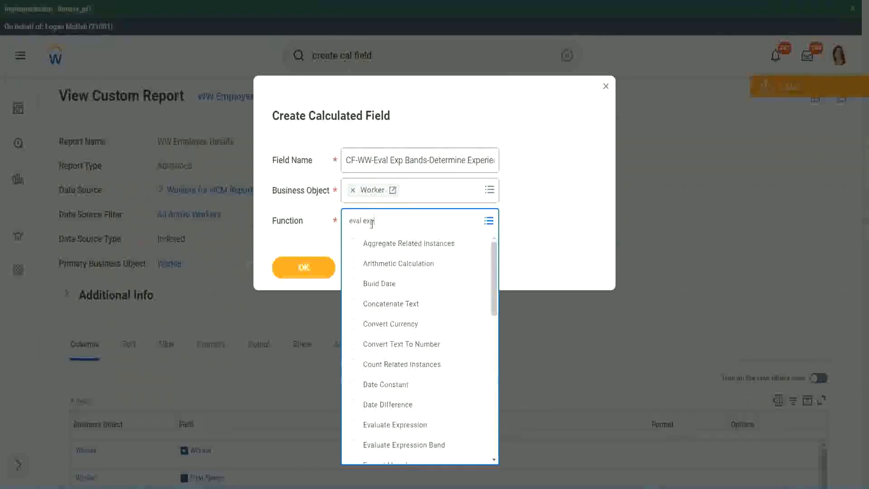
text(p)
key(Return)
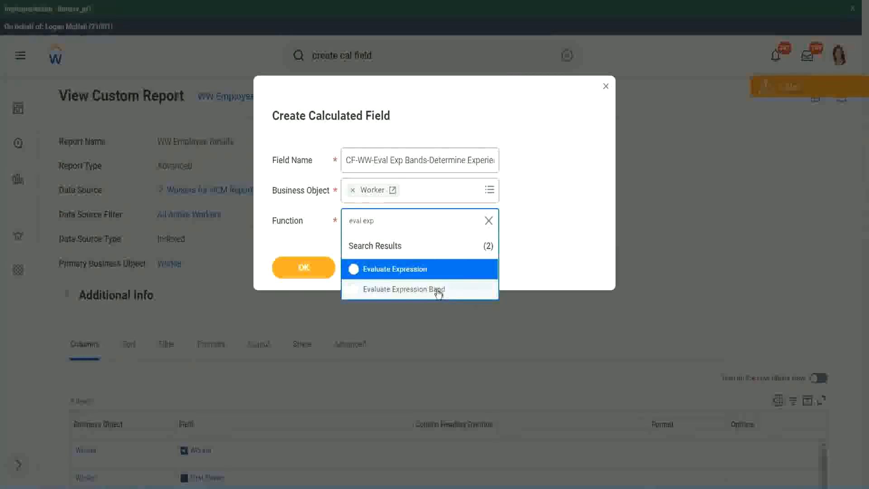
click(438, 294)
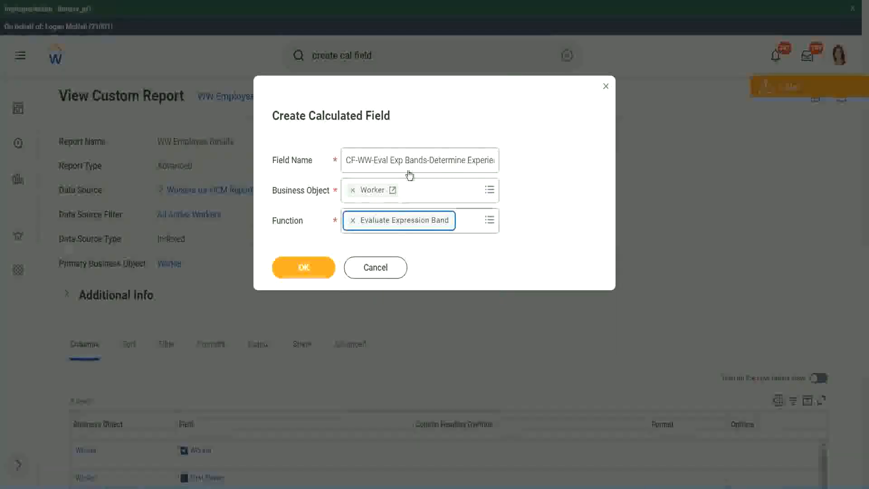
Change "Bands" to "Band" after "Eval Exp" in the field name and proceed to the field's definition.
click(426, 159)
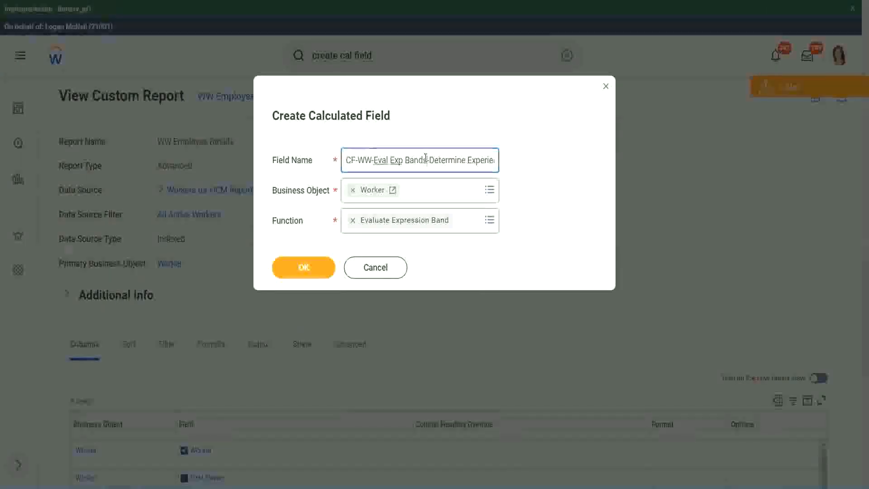
key(BackSpace)
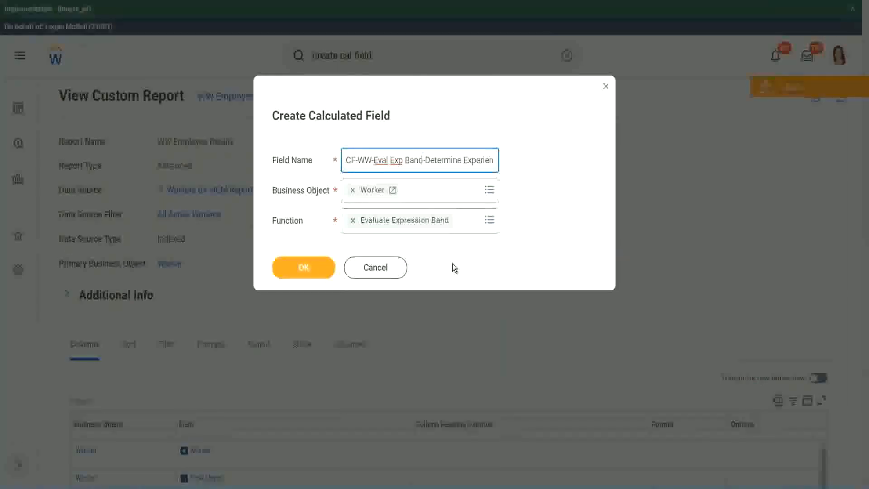
click(306, 268)
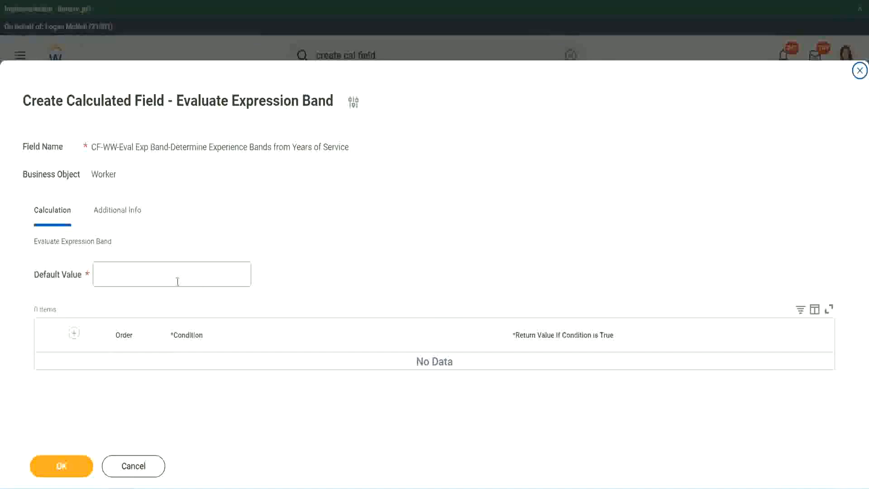
Enter "-" as the default value and add the first condition row.
click(125, 279)
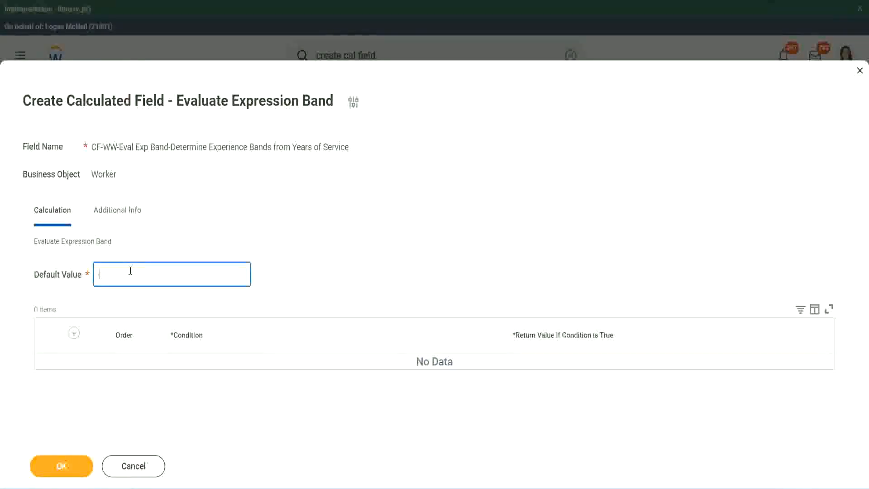
text(-)
click(74, 333)
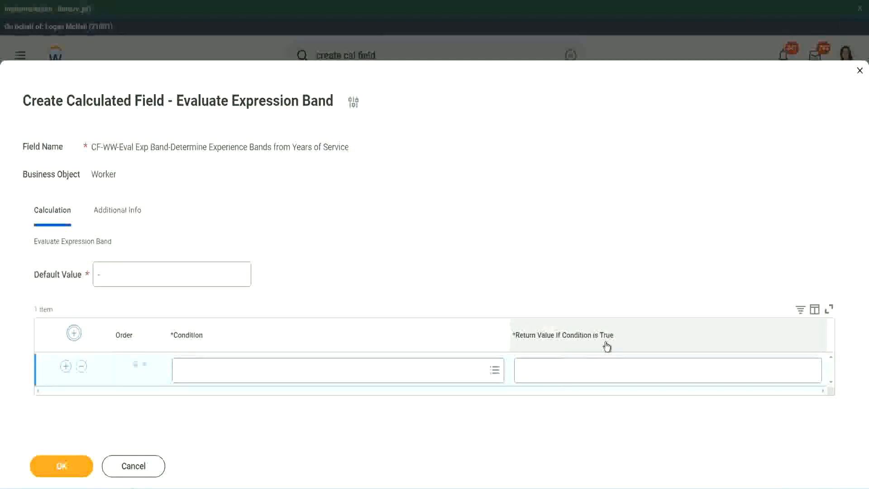
click(565, 369)
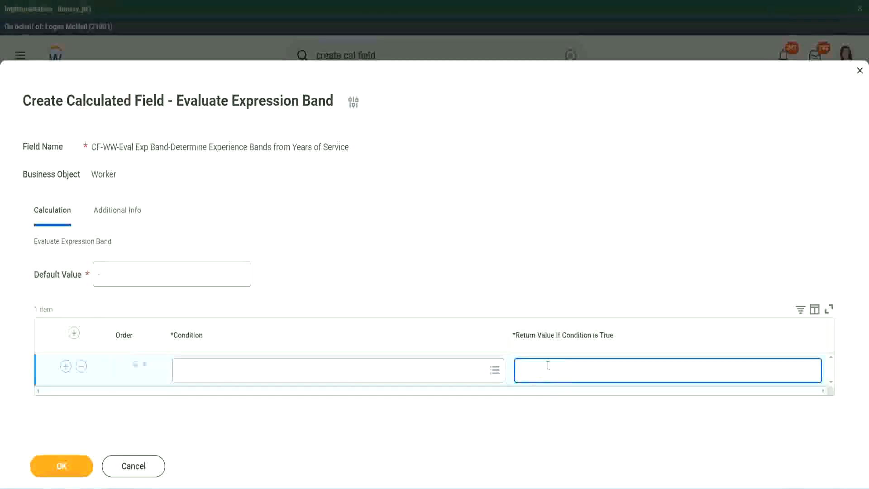
text(adkjdjaidjaijdiaj)
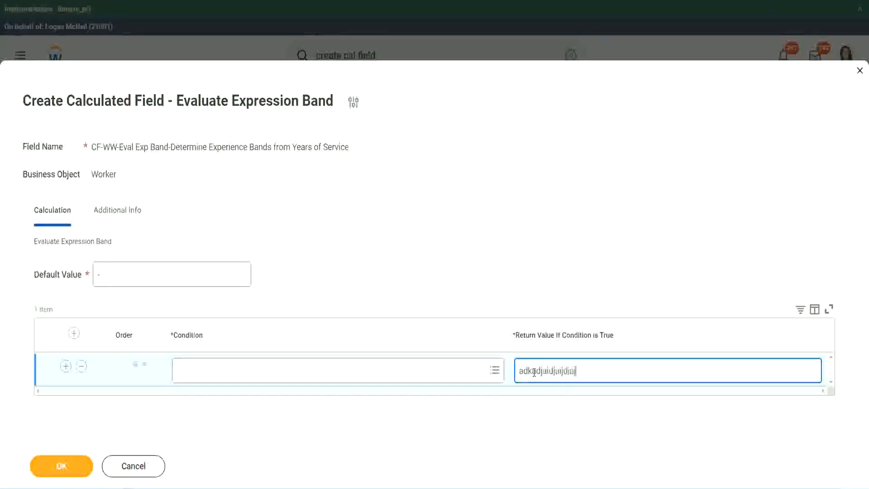
key(BackSpace)
key(BackSpace)
key(BackSpace)
key(BackSpace)
key(BackSpace)
key(BackSpace)
key(BackSpace)
key(BackSpace)
key(BackSpace)
key(BackSpace)
key(BackSpace)
key(BackSpace)
key(BackSpace)
key(BackSpace)
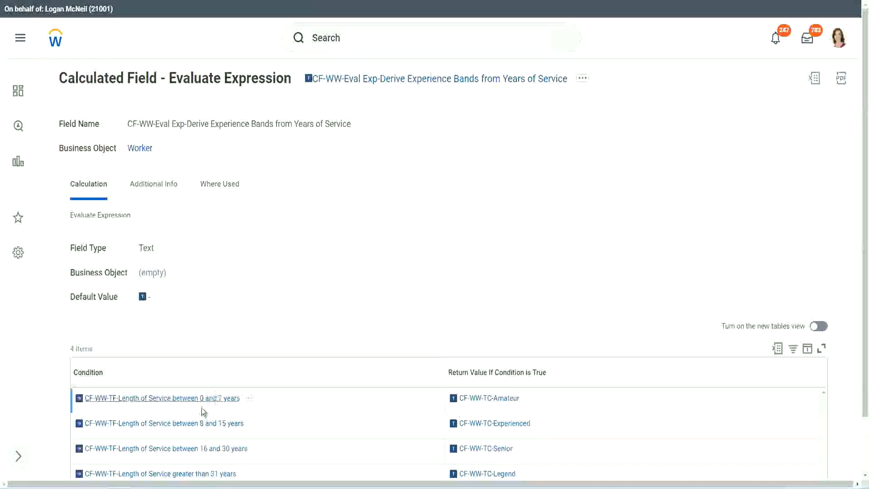
Copy "CF-WW-TF-Length of Service between 0 and 7 years" from the existing Evaluate Expression field into the first condition, with return value "Amateur".
right_click(200, 401)
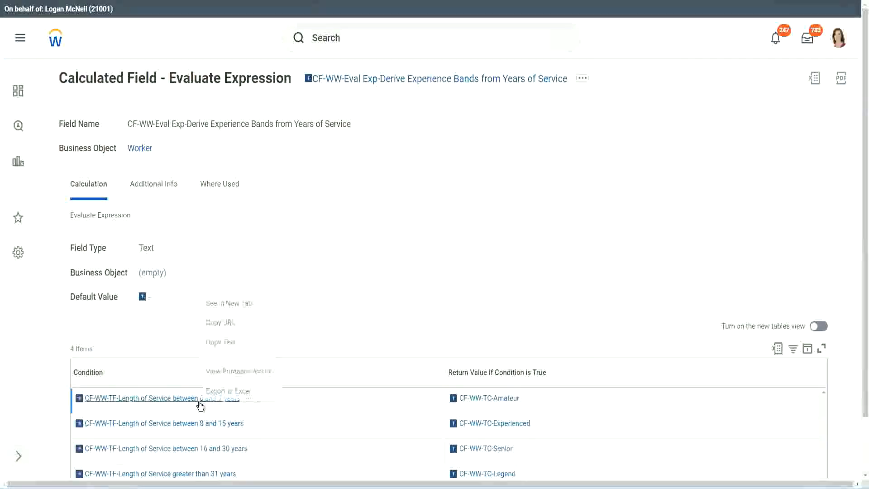
click(235, 341)
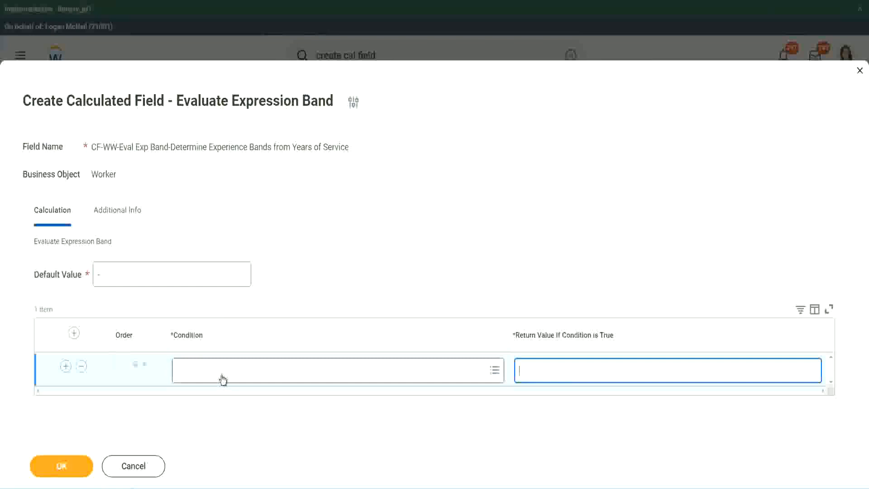
click(220, 375)
text(CF-WW-TF-Length of Service between 0 and 7 years)
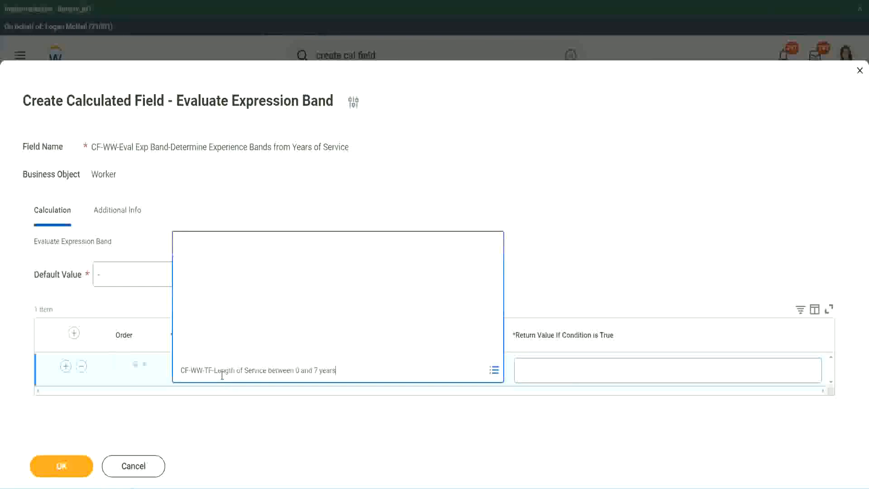
key(Return)
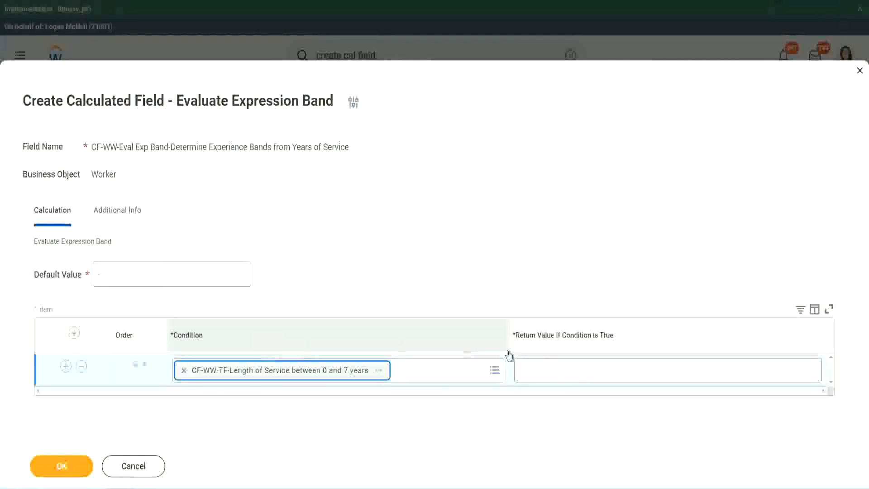
click(549, 362)
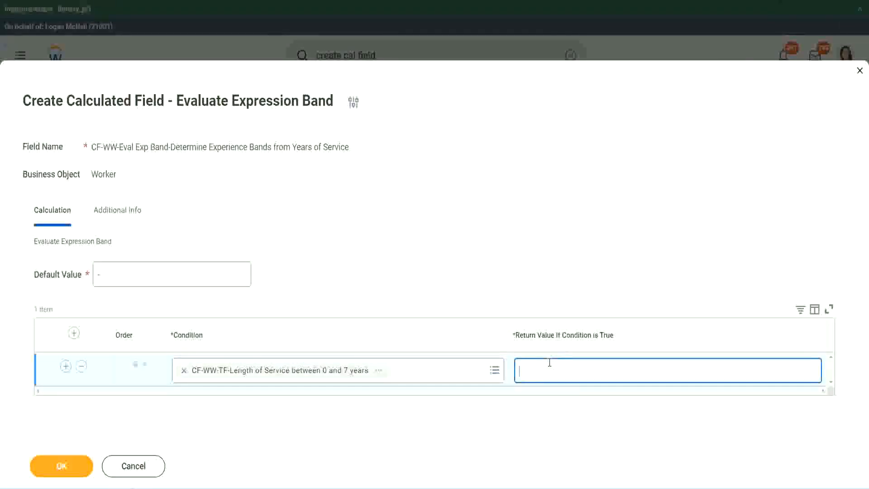
text(Amateur)
Add three more empty condition rows below the Amateur row.
click(66, 366)
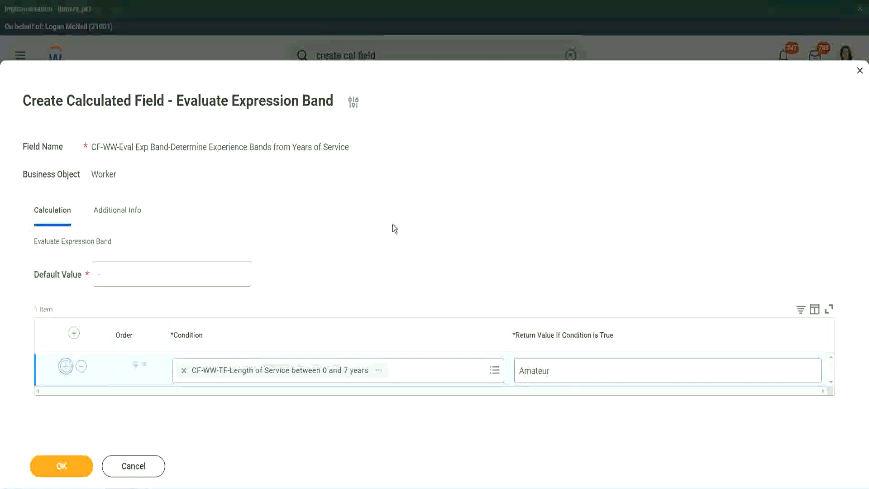
click(66, 399)
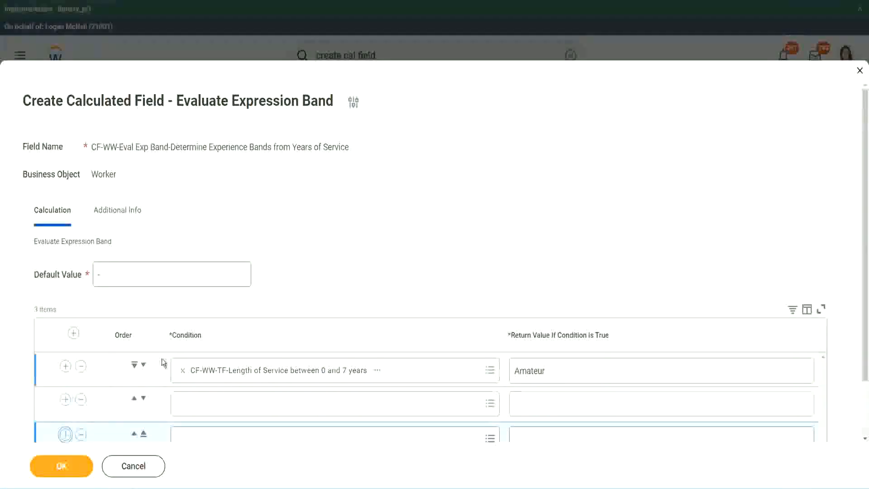
scroll(162, 360, down, 2)
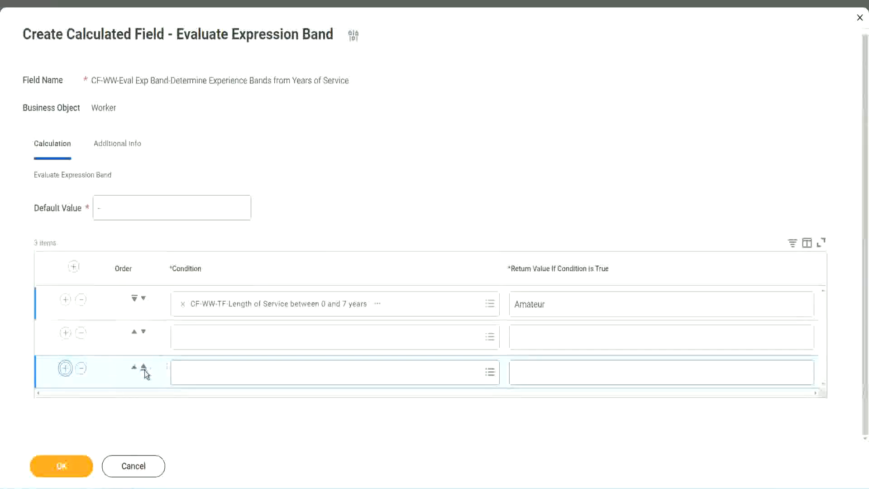
click(65, 368)
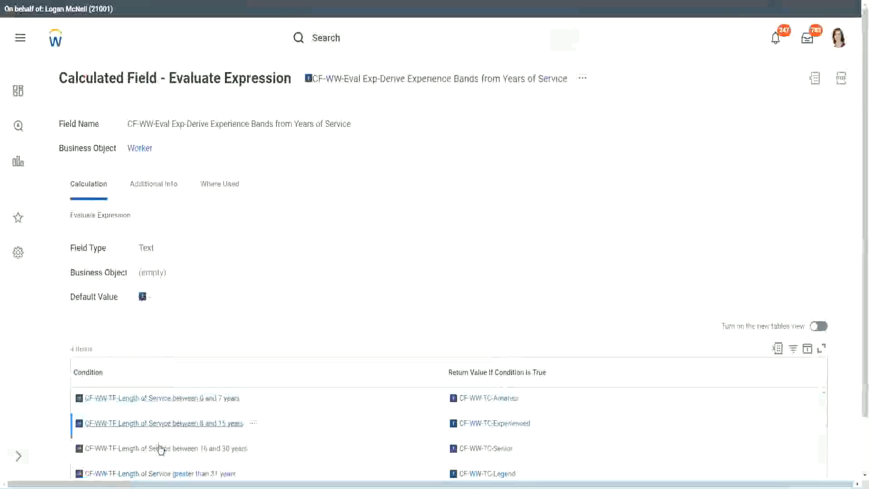
Copy the condition "CF-WW-TF-Length of Service between 16 and 30 years" into the second row and move that row down to third place.
right_click(160, 447)
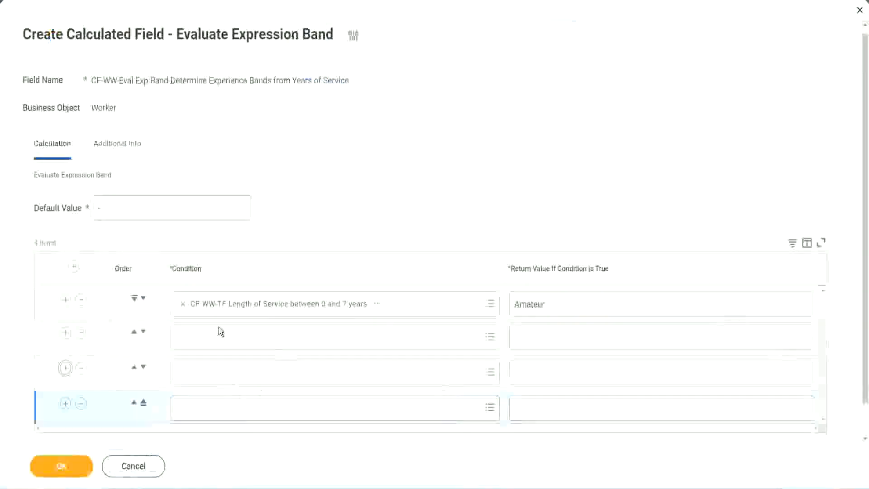
click(220, 332)
text(CF-WW-TF-Length of Service between 16 and 30 years)
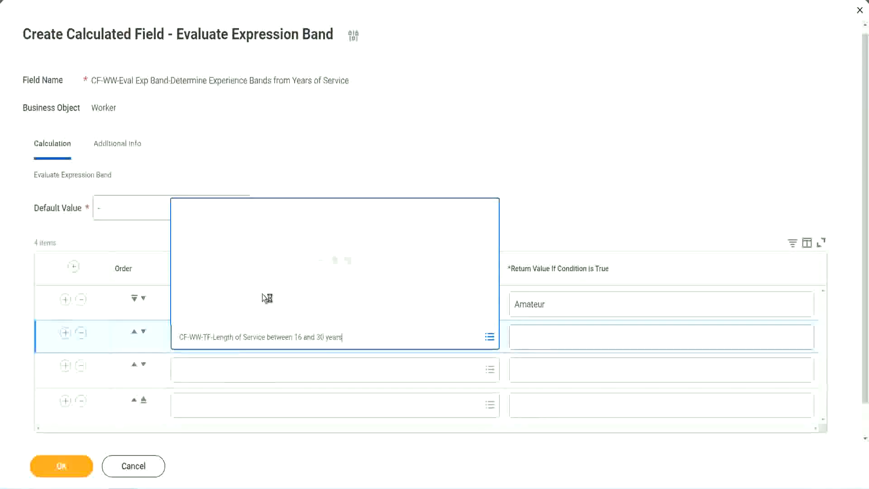
click(143, 331)
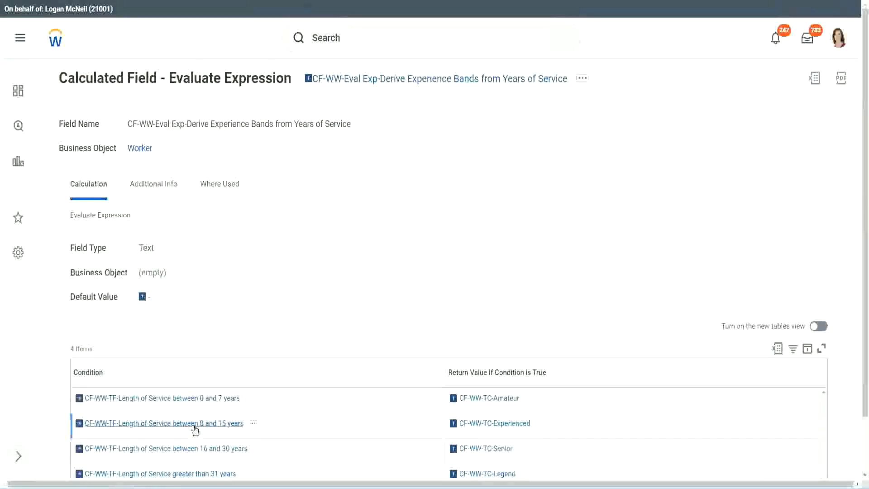
Copy "CF-WW-TF-Length of Service between 8 and 15 years" from the existing field into the empty second row's condition.
right_click(195, 429)
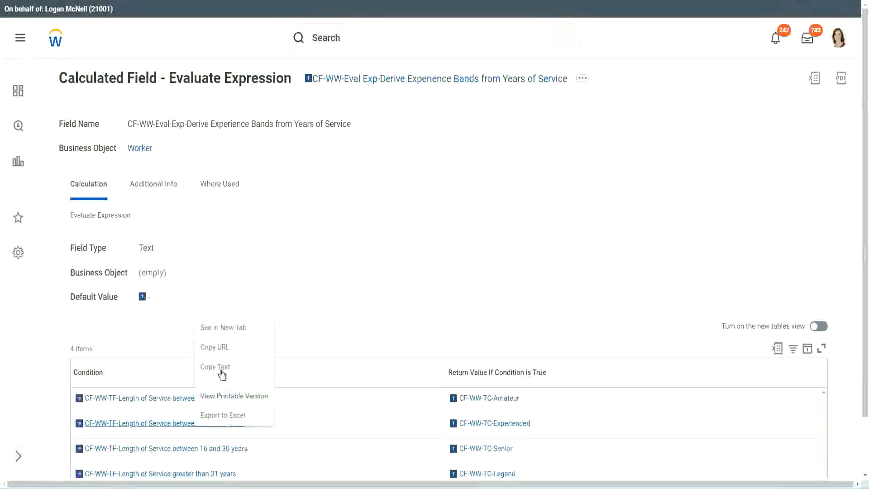
click(204, 366)
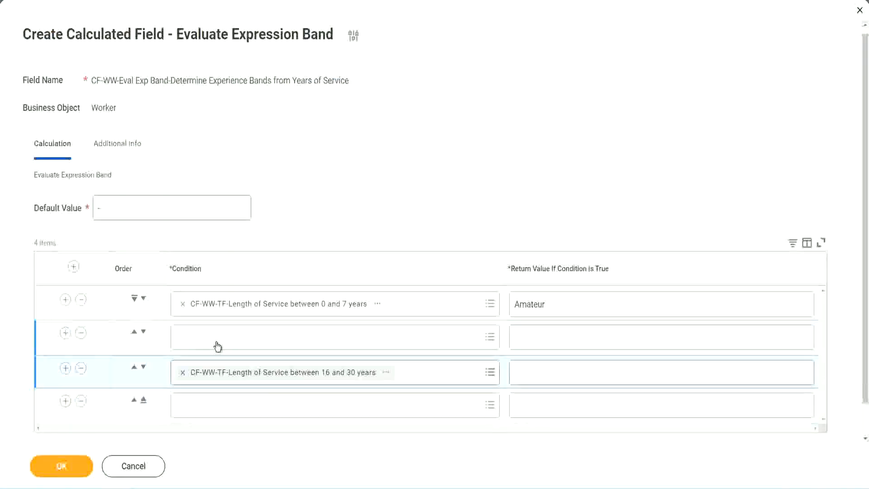
click(218, 347)
key(ctrl+v)
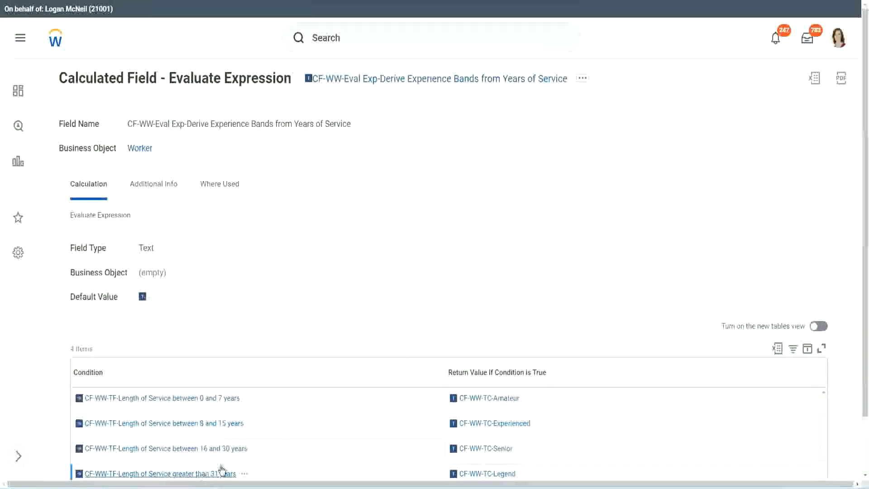
Copy "CF-WW-TF-Length of Service greater than 31 years" from the existing field into the fourth row's condition.
right_click(221, 471)
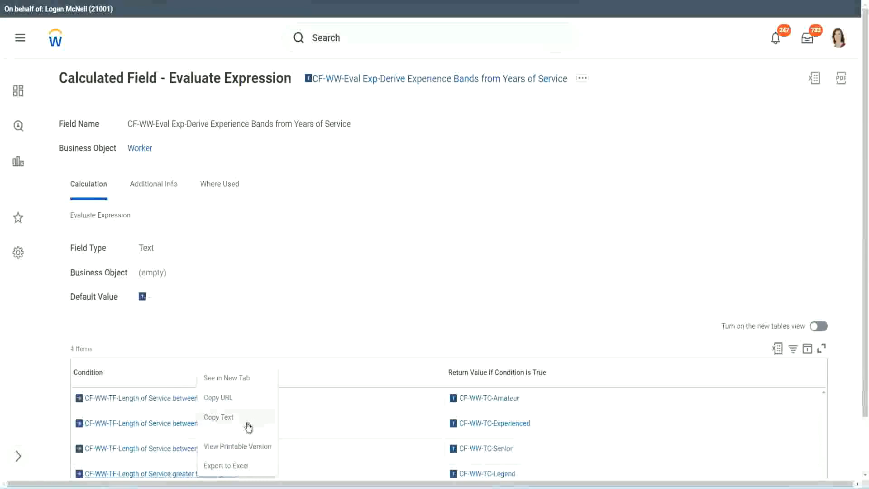
click(248, 417)
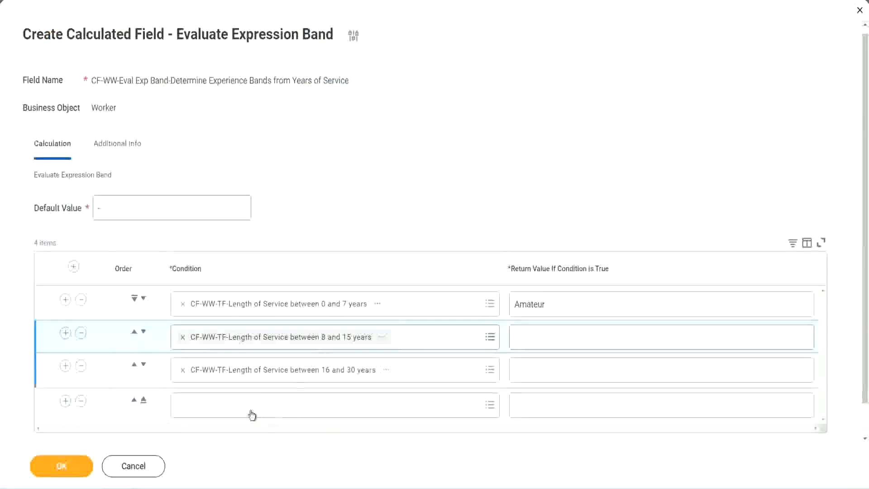
key(ctrl+v)
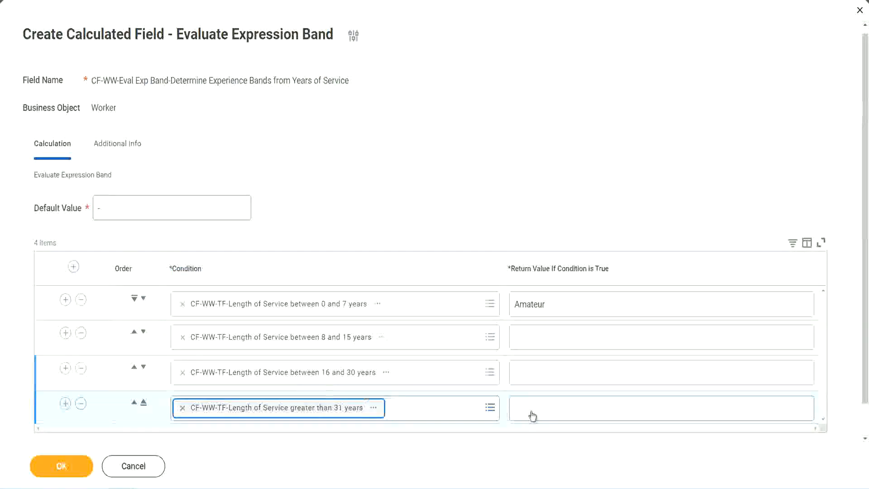
Set the return values to "Legend" for the greater than 31 years row and "Senior" for the 16 to 30 years row.
click(571, 407)
text(Le)
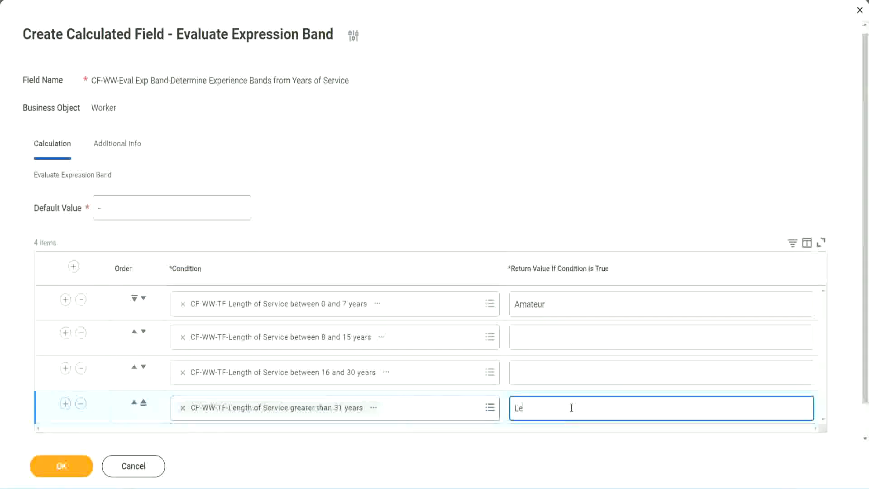
text(gend)
click(534, 371)
text(Senior)
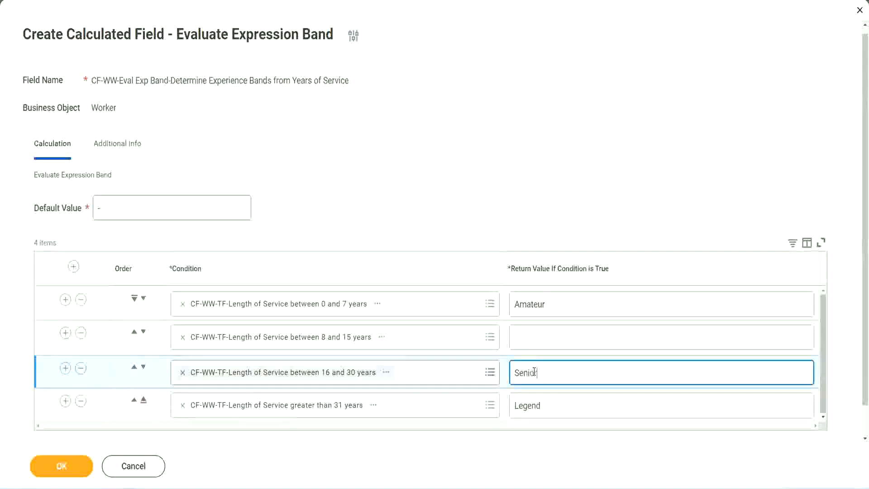
Set the return value of the 8 to 15 years condition to "Experienced" and save the calculated field.
click(547, 338)
text(Ex)
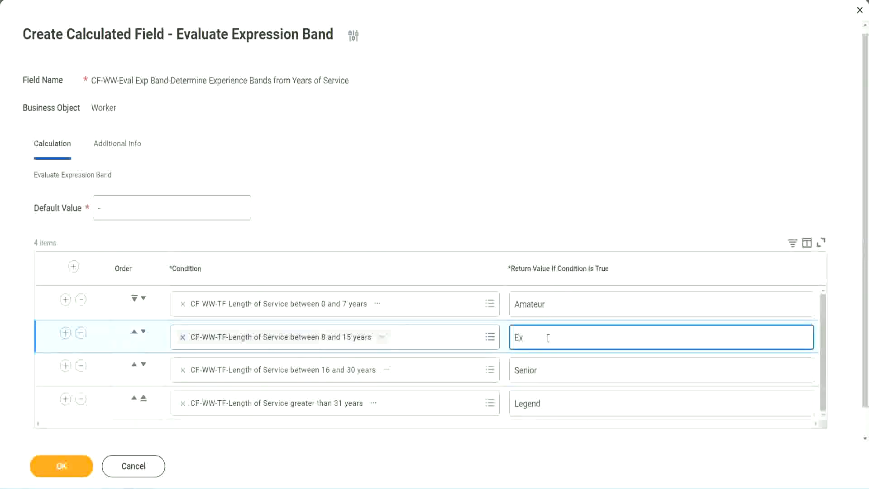
text(perienced)
click(61, 466)
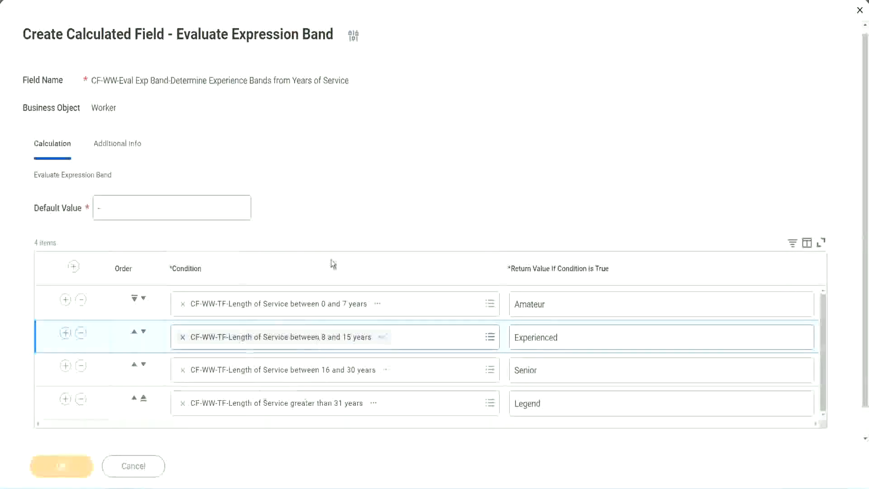
Review the saved calculated field's conditions and return values, and copy its name.
scroll(297, 276, down, 3)
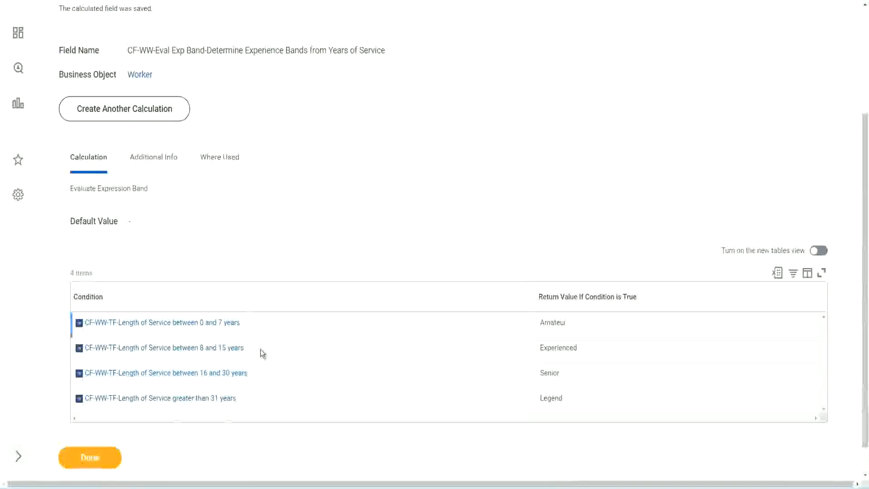
double_click(556, 321)
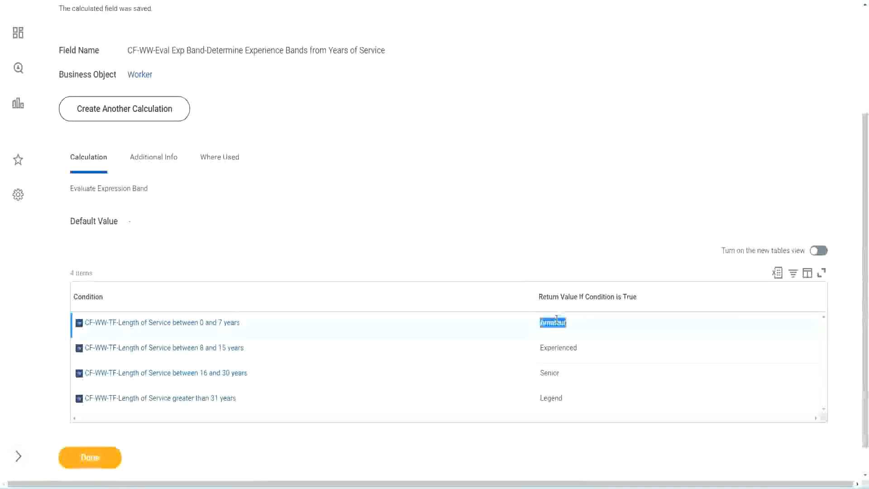
double_click(558, 347)
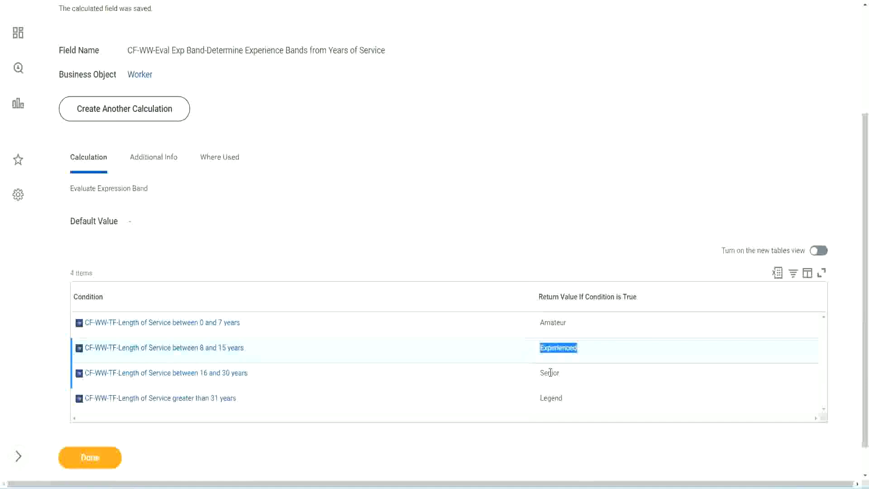
double_click(550, 372)
click(553, 396)
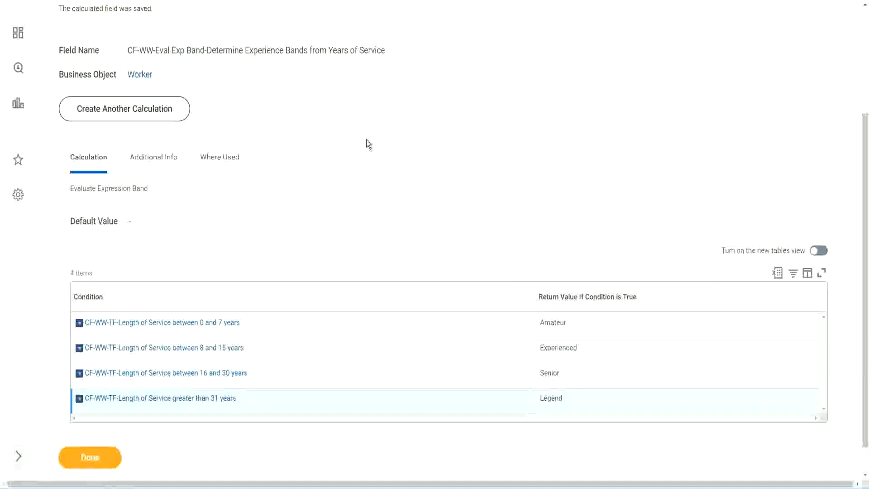
scroll(366, 141, up, 3)
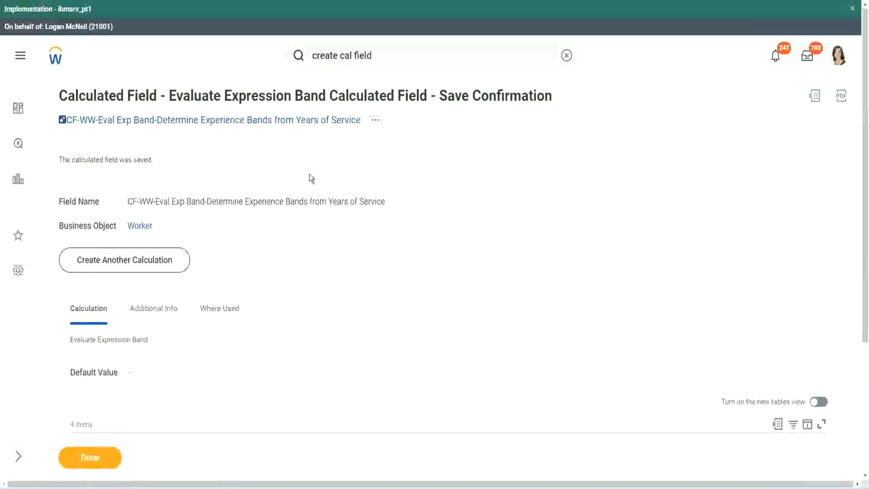
right_click(284, 121)
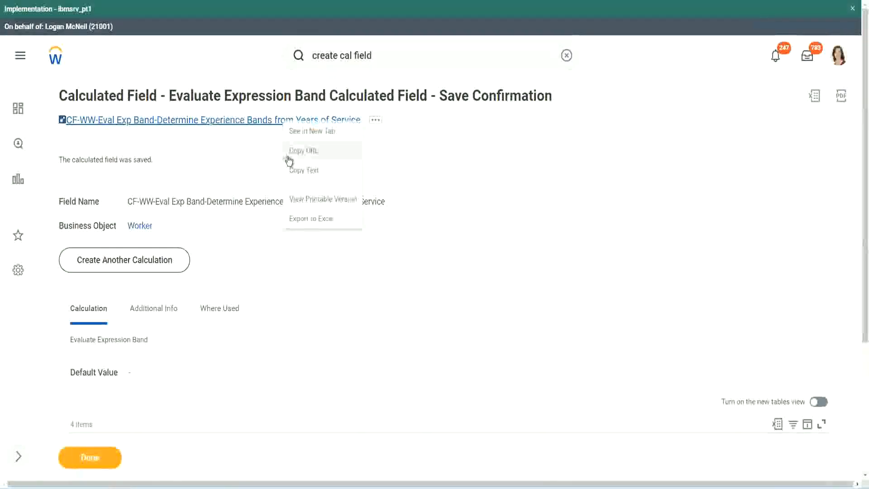
click(302, 172)
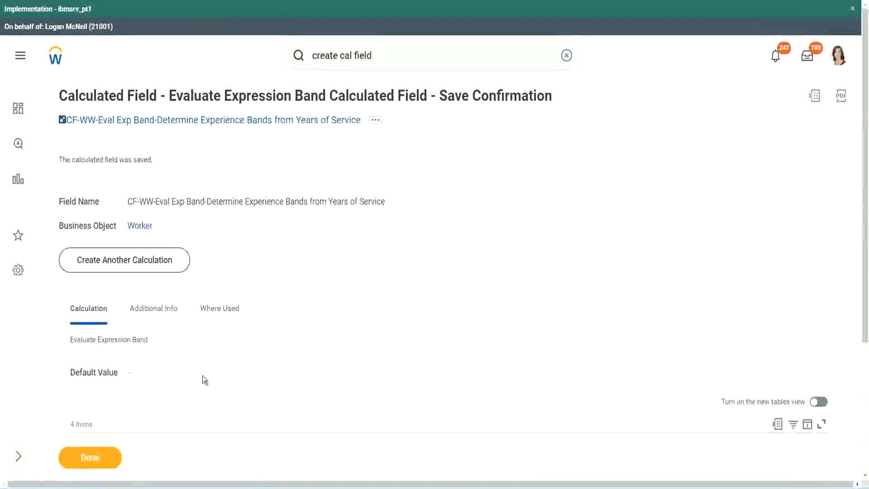
scroll(288, 353, down, 3)
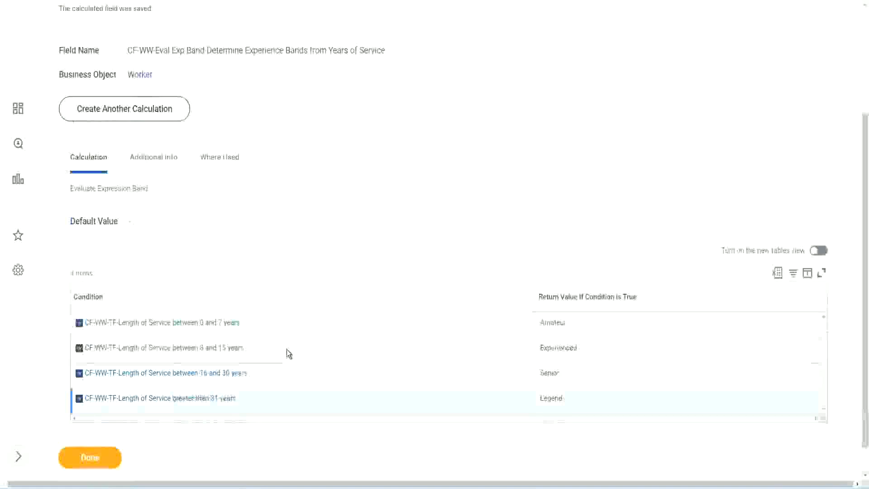
scroll(286, 349, down, 1)
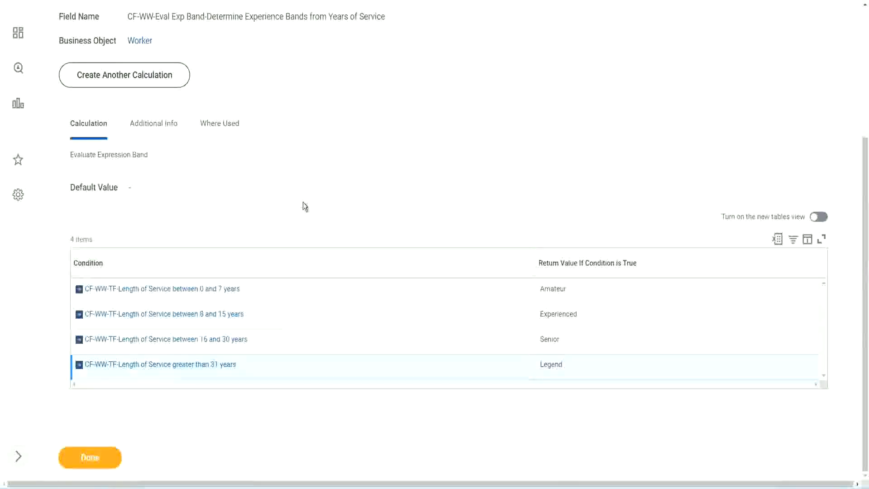
scroll(303, 203, up, 2)
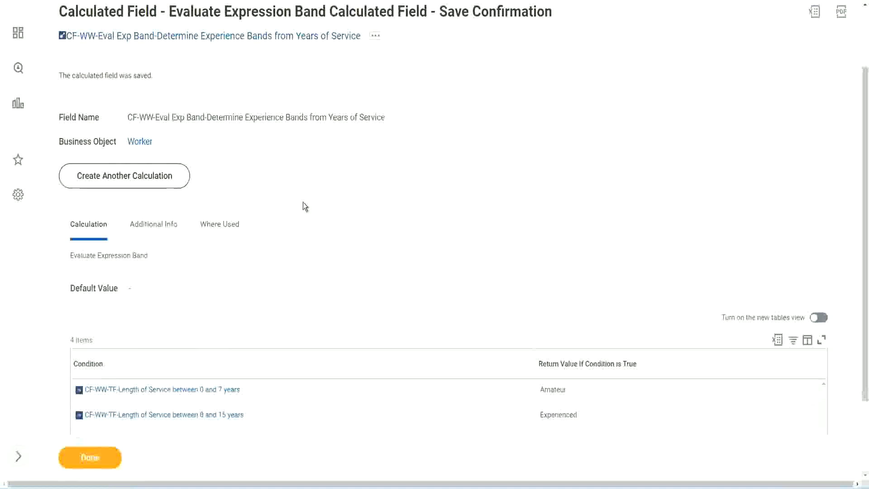
scroll(302, 202, down, 2)
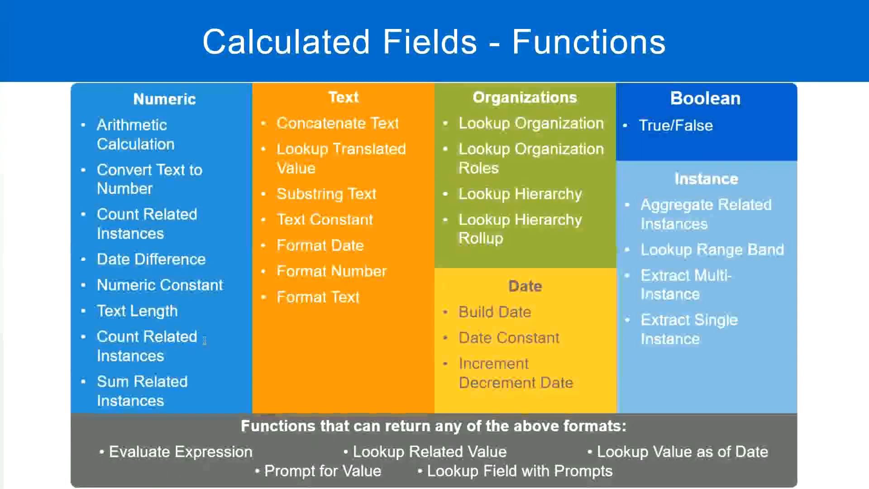
Switch back to Workday and close the calculated field's save confirmation.
key(alt+Tab)
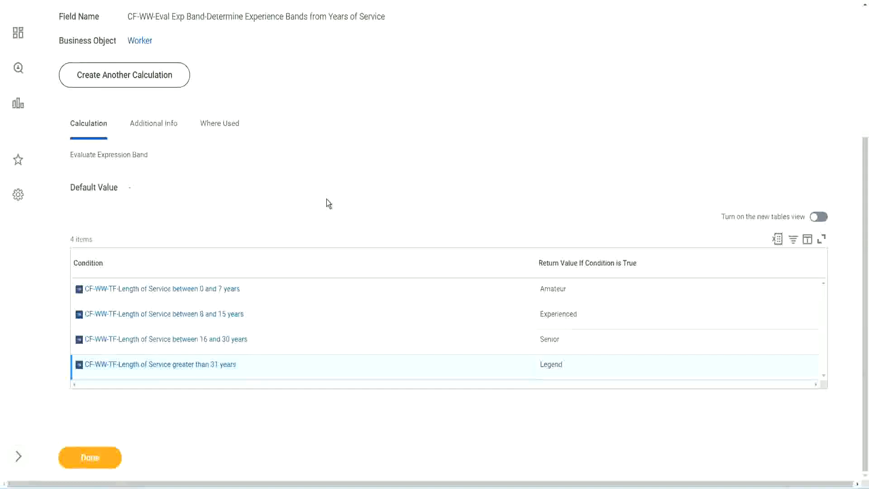
scroll(329, 203, up, 1)
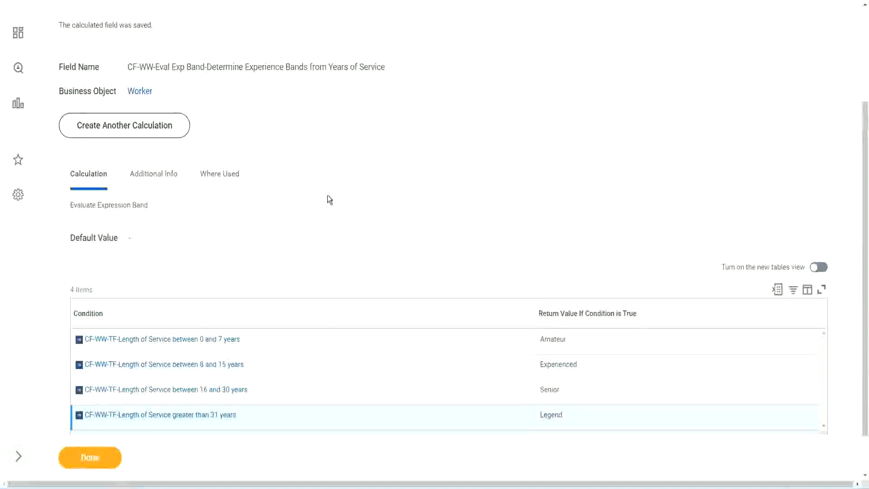
scroll(327, 195, up, 3)
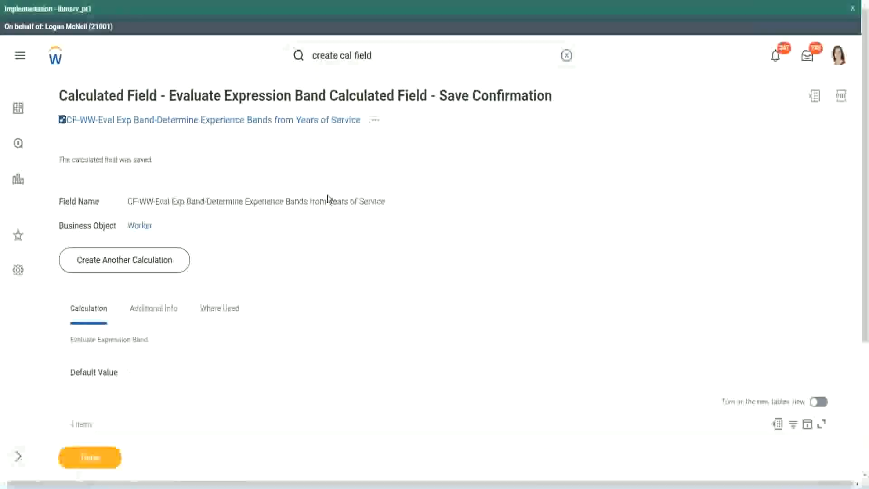
scroll(327, 195, down, 4)
click(90, 463)
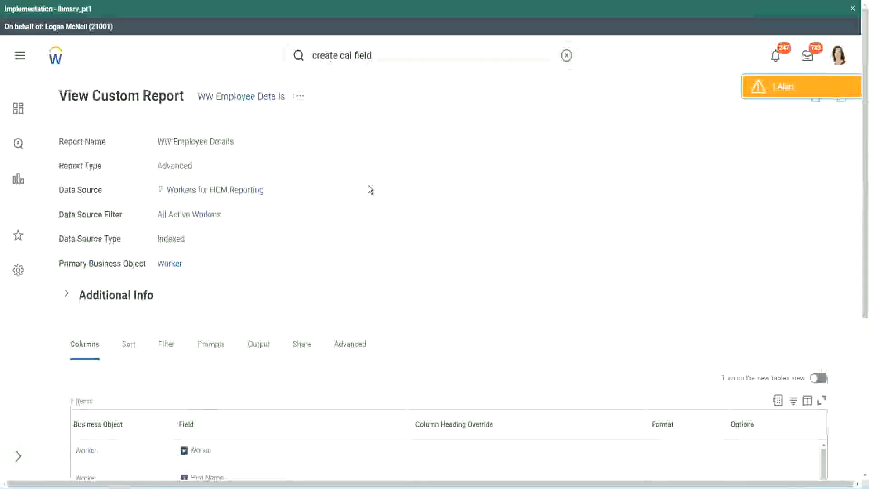
Open the WW Employee Details custom report for editing.
click(300, 95)
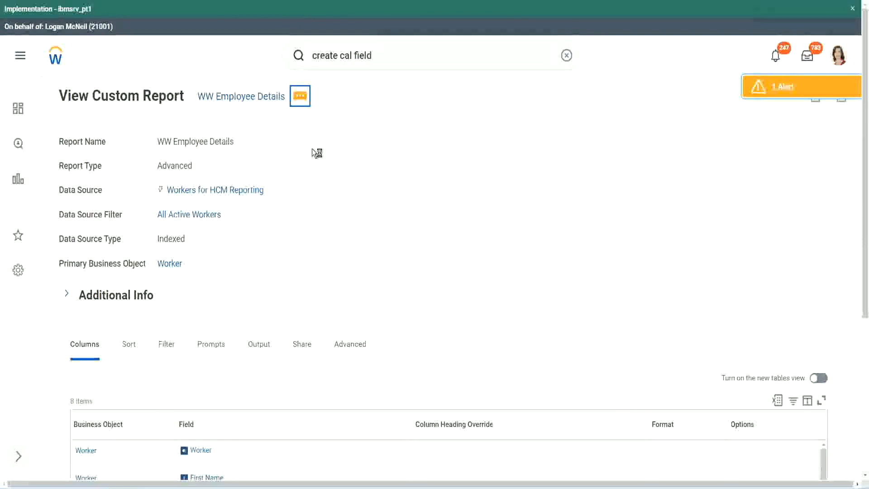
mouse_move(351, 150)
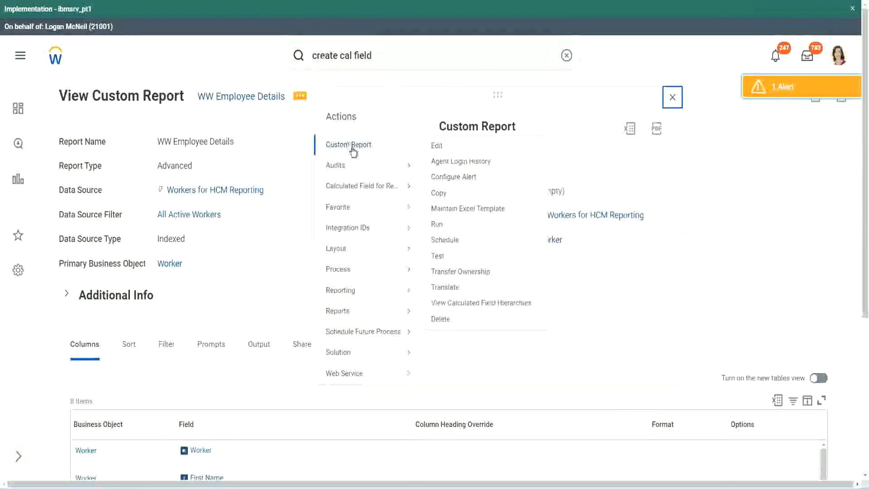
click(437, 146)
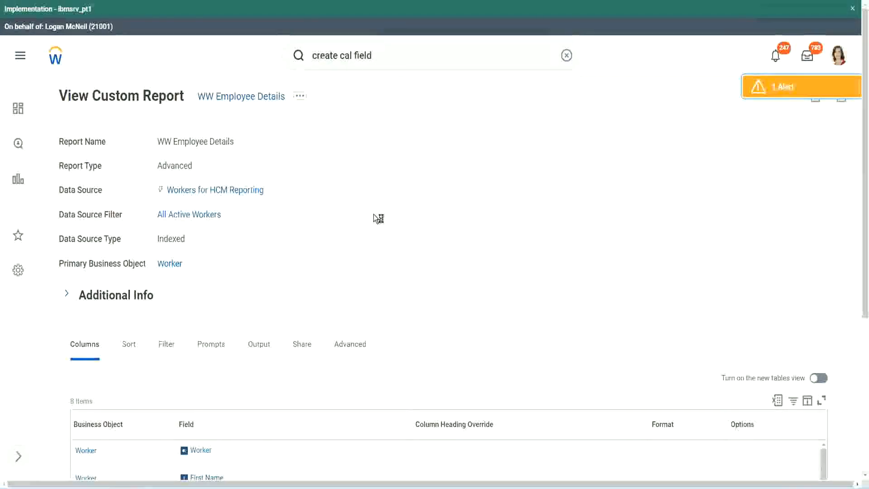
scroll(373, 213, down, 1)
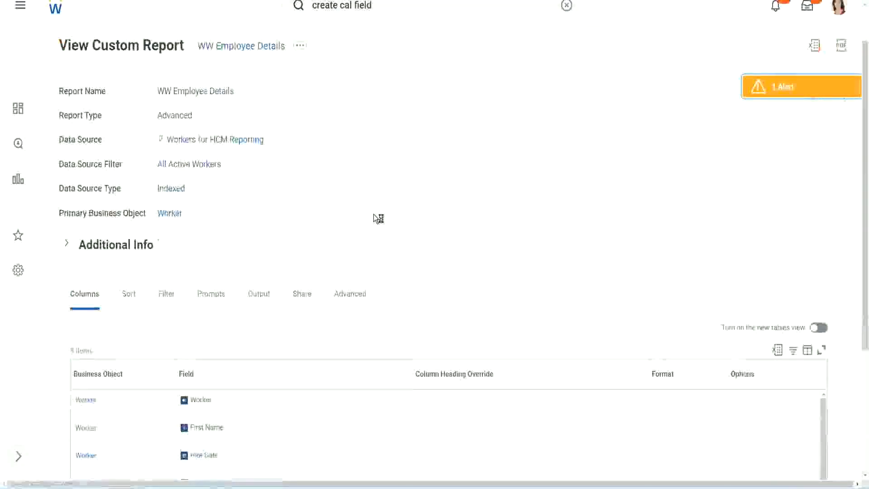
scroll(374, 213, down, 4)
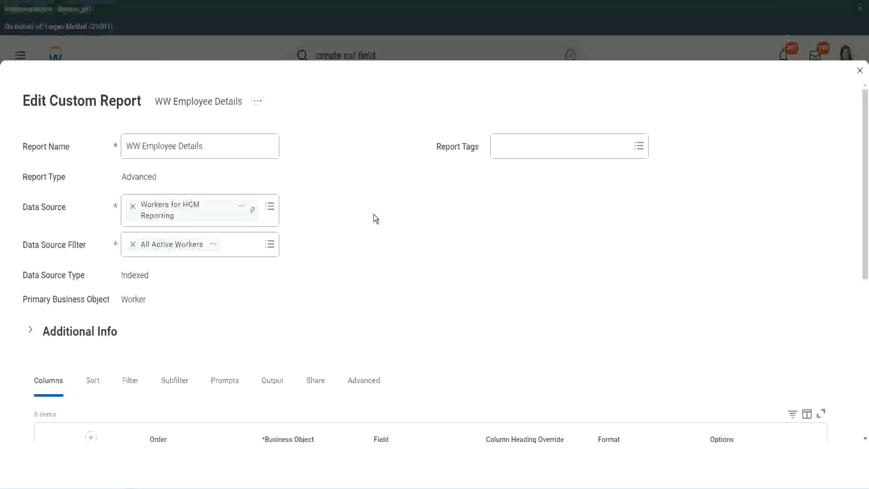
Add a column row at the end of the report and search its field with the copied name of the existing Experience Bands field.
scroll(374, 218, down, 8)
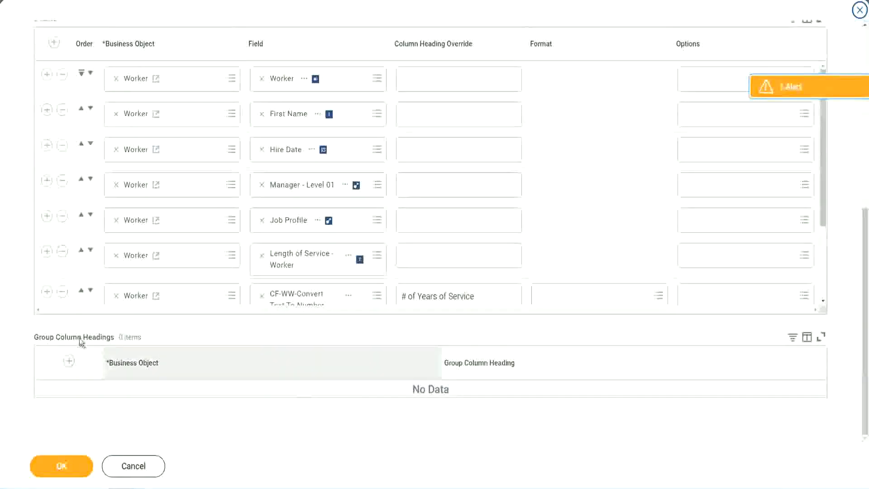
scroll(183, 221, down, 3)
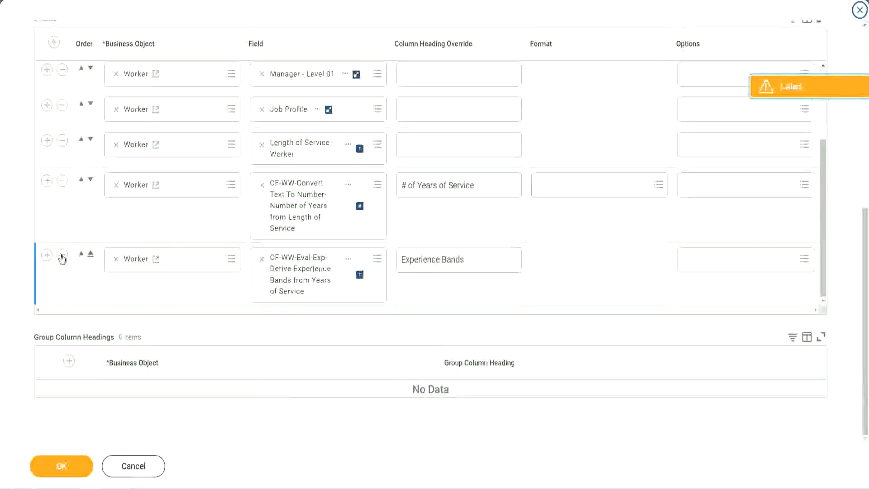
click(47, 254)
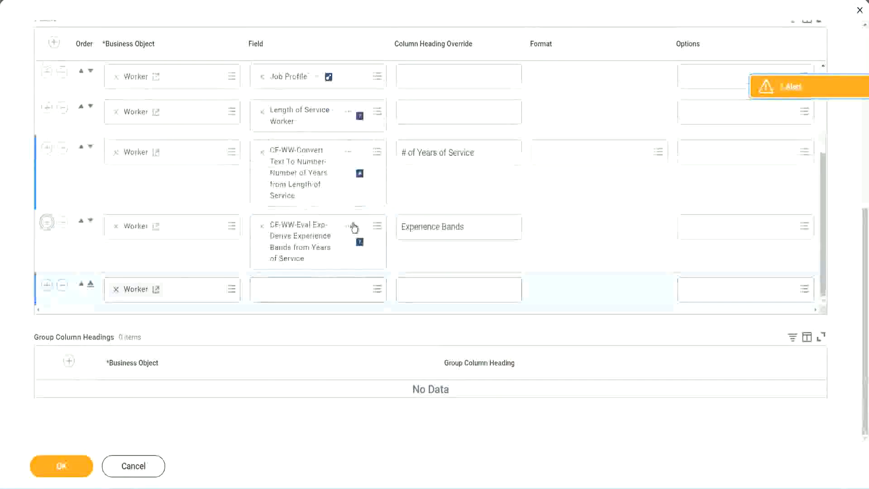
right_click(302, 244)
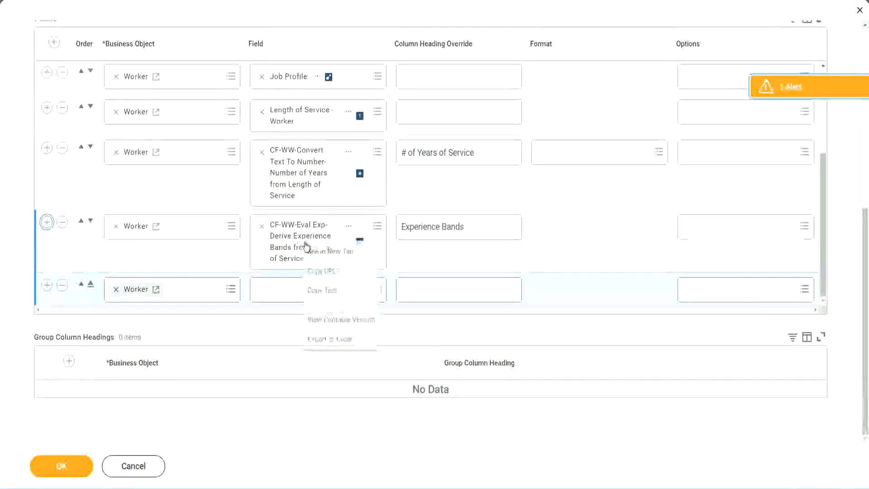
click(326, 291)
click(272, 294)
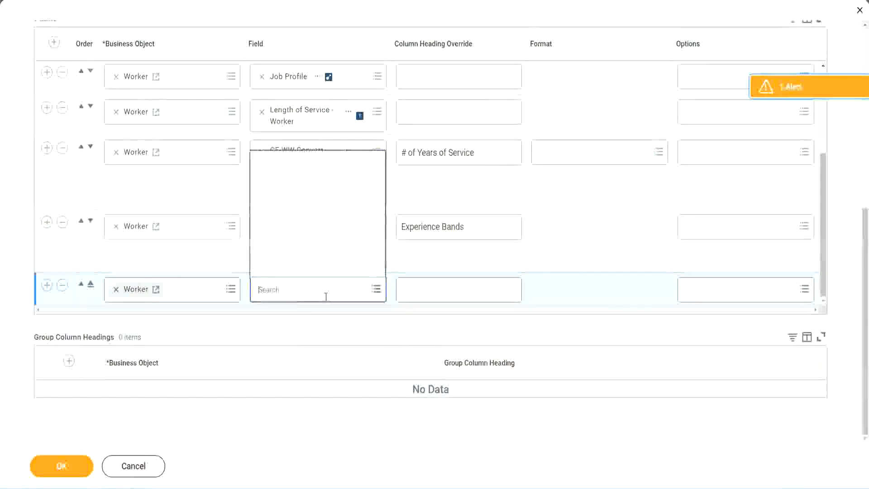
key(ctrl+v)
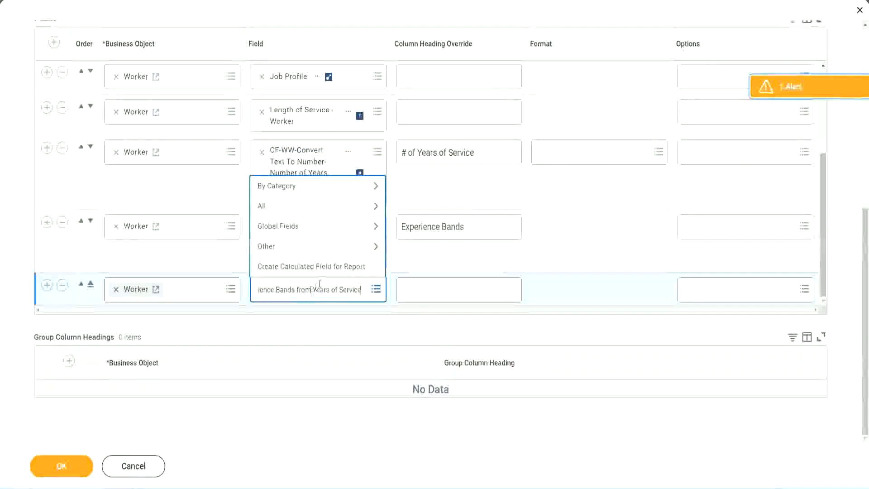
key(Return)
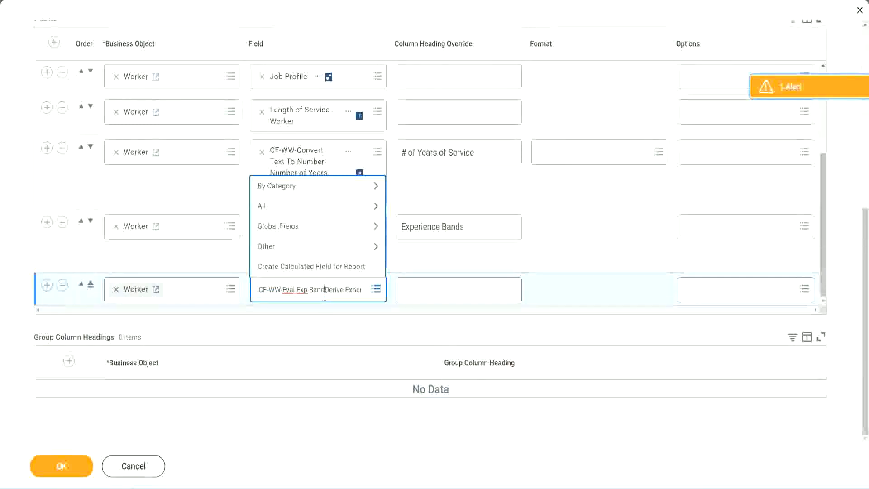
Shorten the field search to "CF-WW-Eval Exp Band" and select CF-WW-Eval Exp Band-Determine Experience Bands from Years of Service.
key(BackSpace)
key(BackSpace)
key(BackSpace)
key(BackSpace)
key(BackSpace)
key(BackSpace)
key(BackSpace)
key(BackSpace)
key(BackSpace)
key(BackSpace)
key(BackSpace)
key(BackSpace)
key(BackSpace)
key(BackSpace)
key(BackSpace)
key(BackSpace)
key(BackSpace)
key(BackSpace)
key(BackSpace)
key(BackSpace)
key(Return)
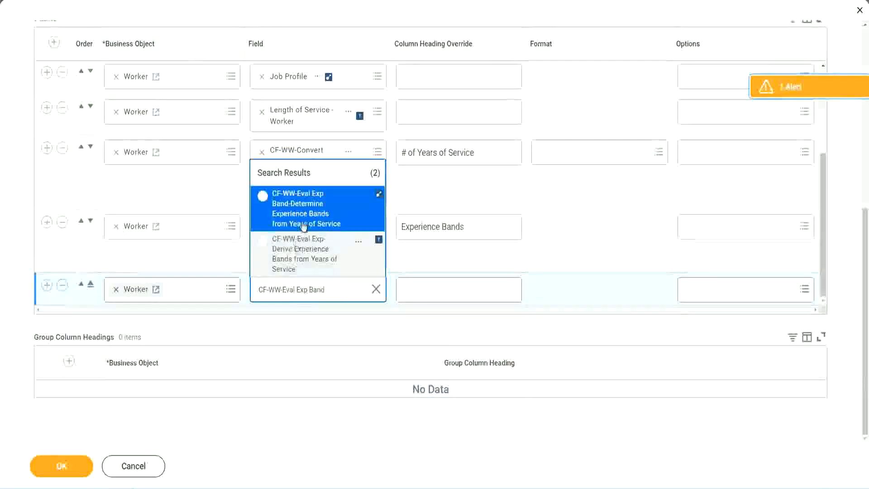
click(316, 214)
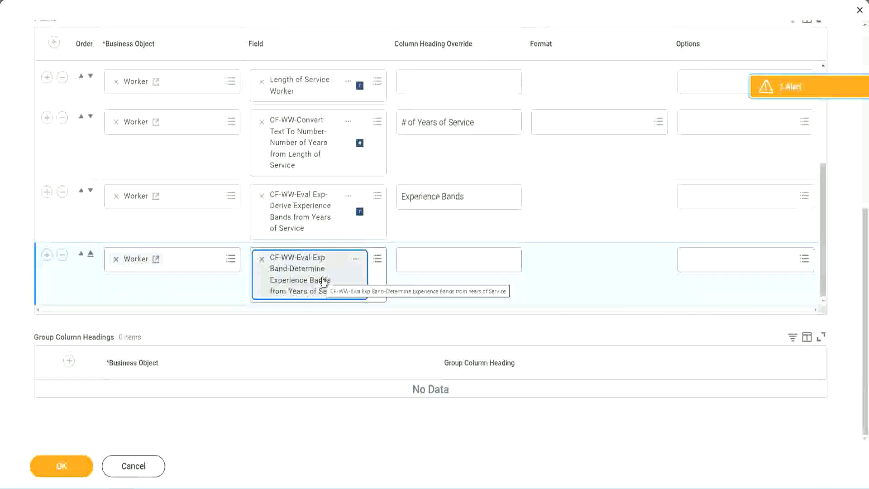
Set the new column's heading override to "Experience Bands (Eval Exp Bands)", reusing the heading from the row above.
click(478, 197)
key(ctrl+c)
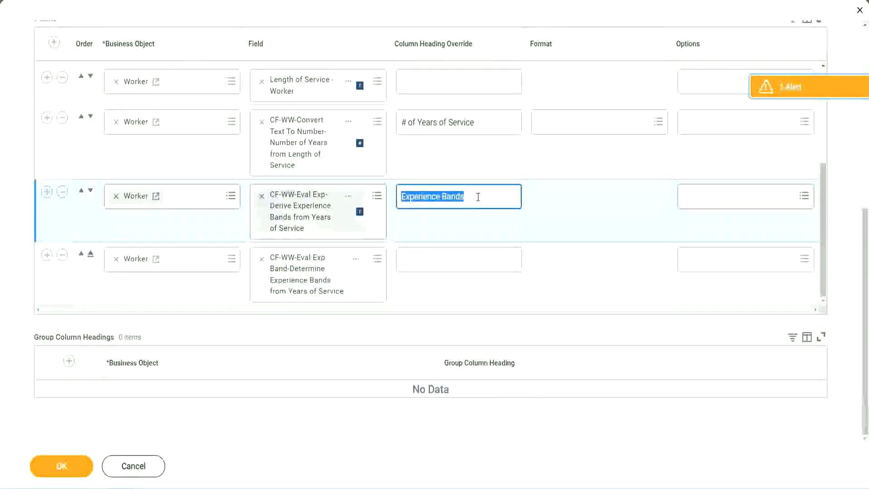
click(422, 258)
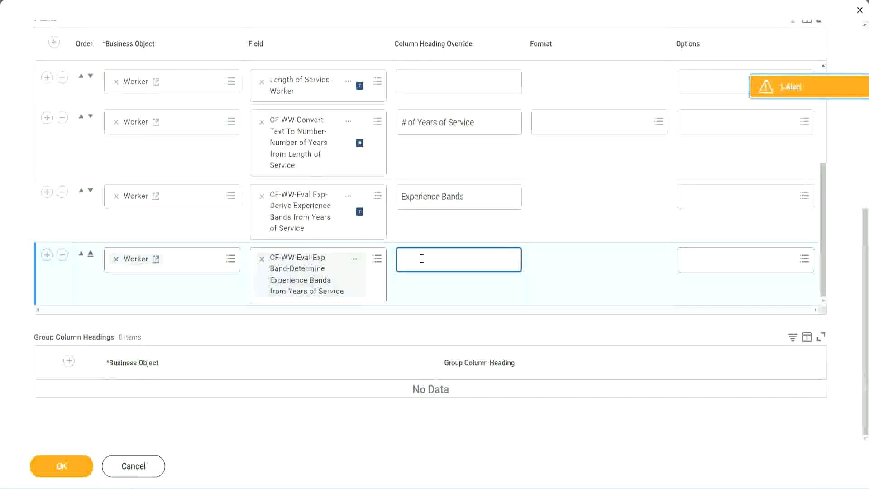
key(ctrl+v)
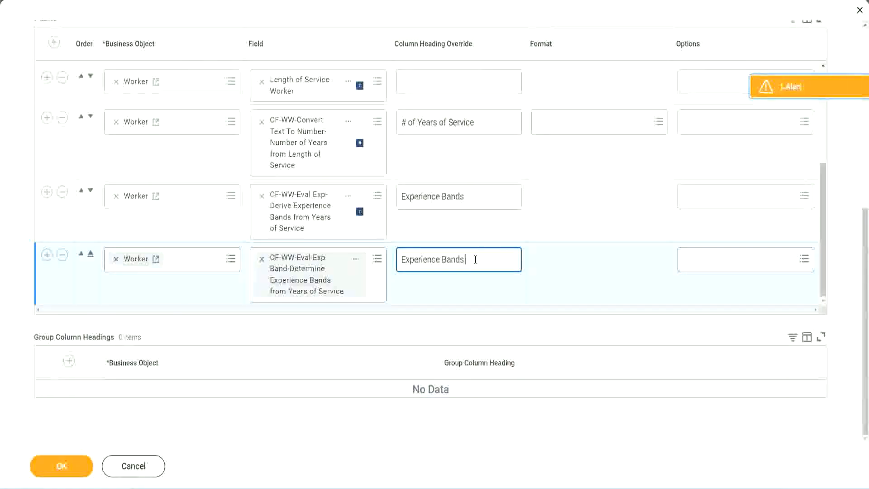
text((Eval E)
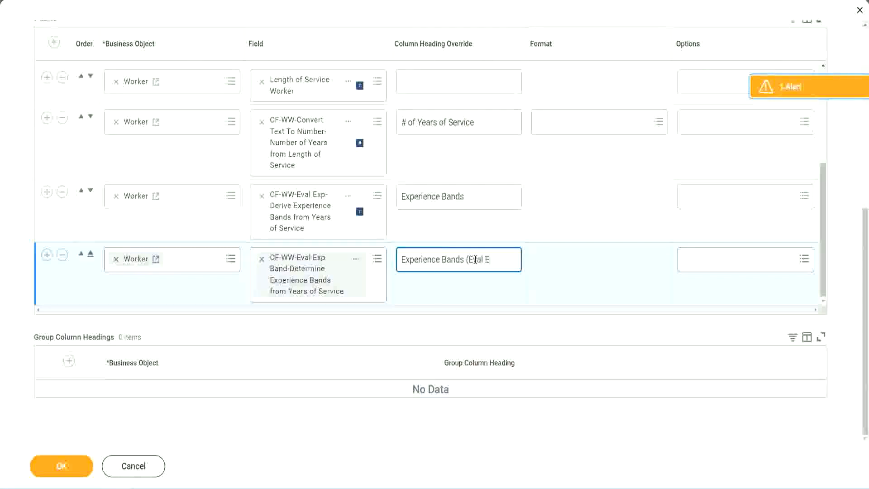
text(xp Bands))
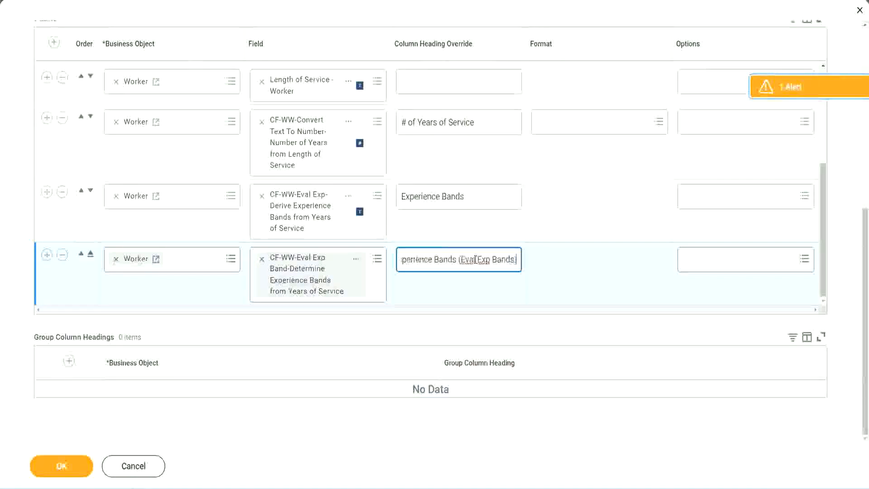
double_click(484, 259)
click(500, 258)
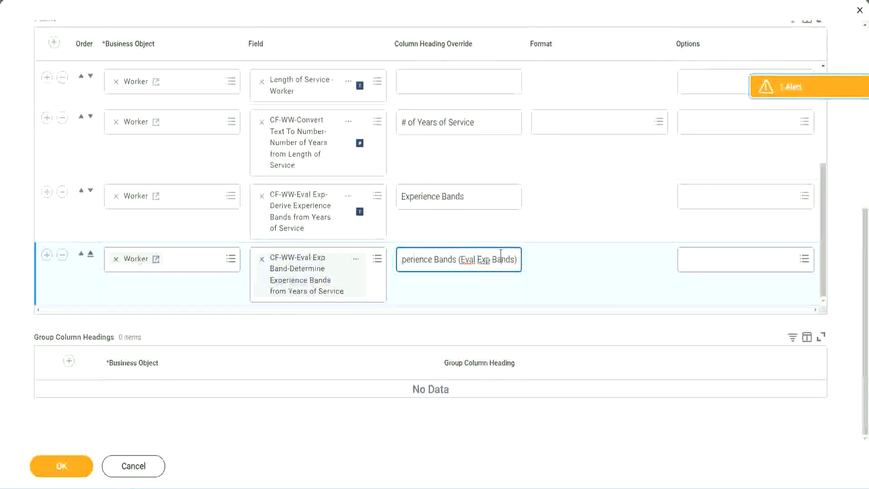
Save the edited WW Employee Details report and run it.
click(66, 468)
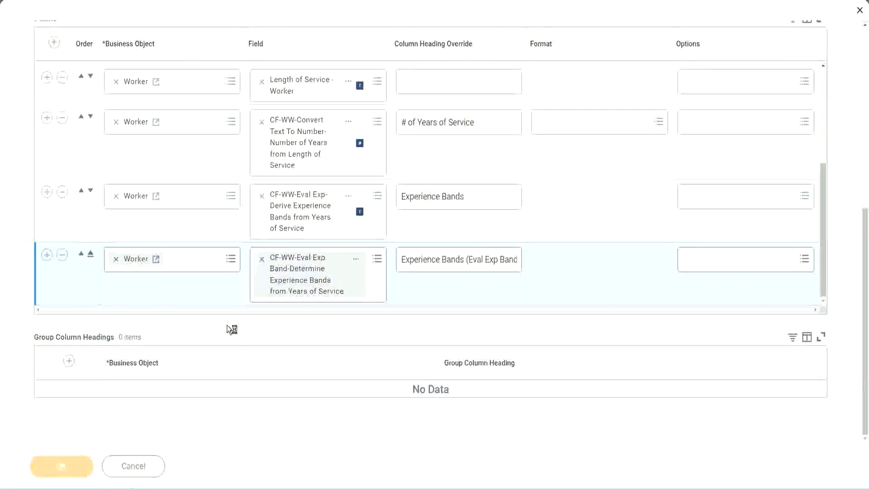
click(98, 458)
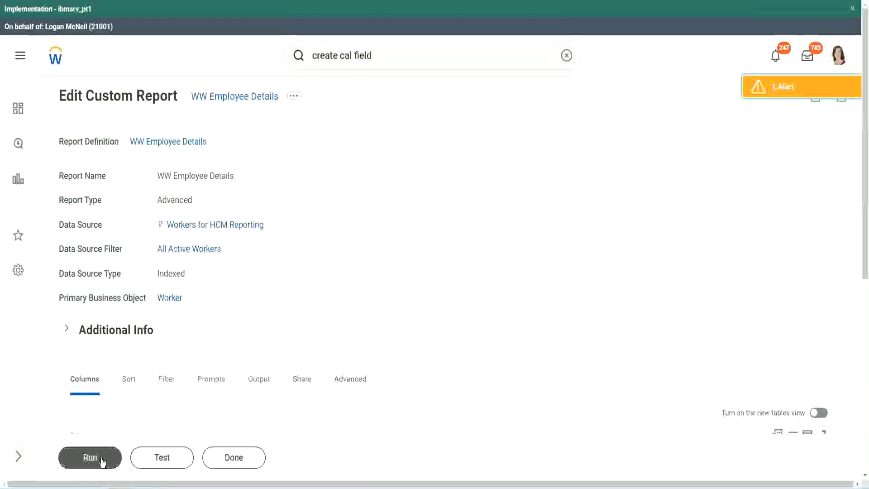